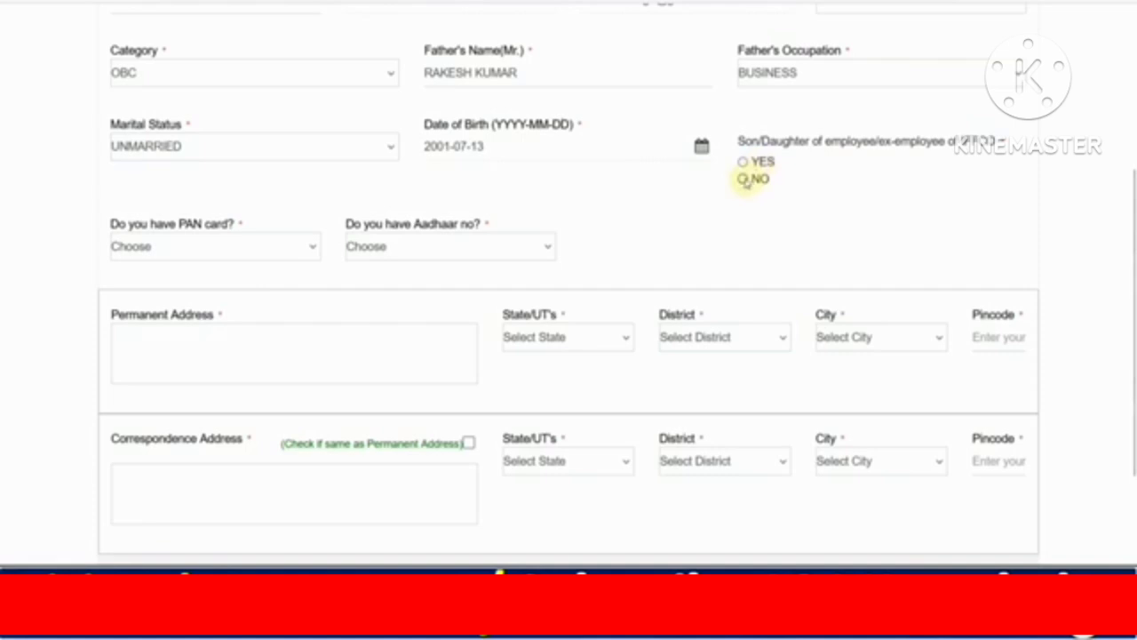
Answer NO to 'Do you have PAN card?' and YES to 'Do you have Aadhaar no?'.
scroll(556, 189, "down", 1)
left_click(238, 160)
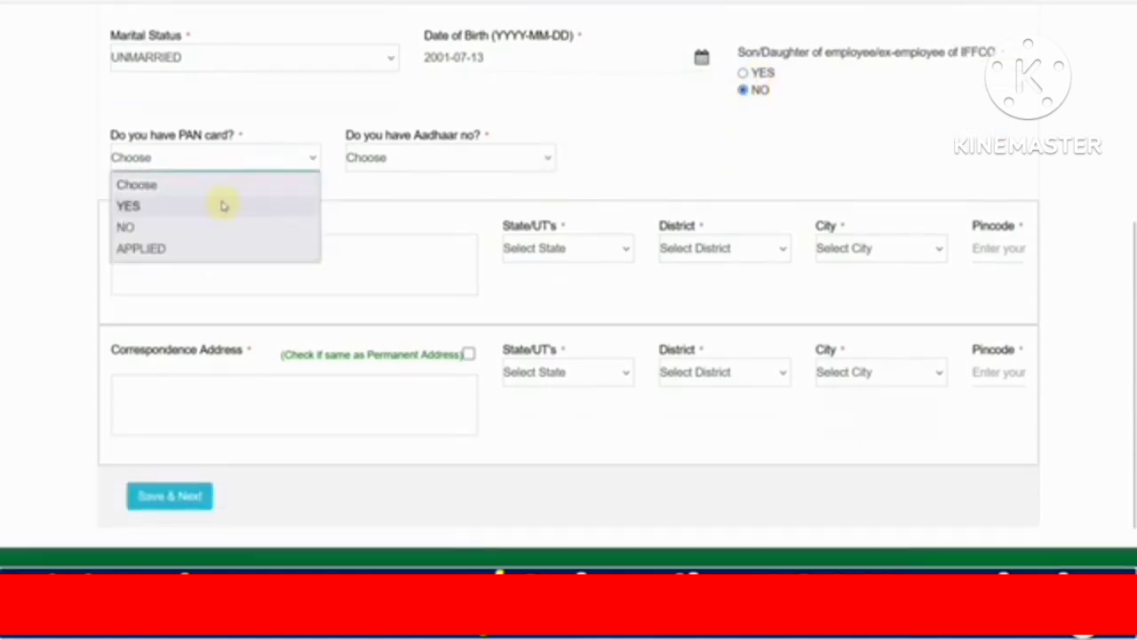
left_click(223, 205)
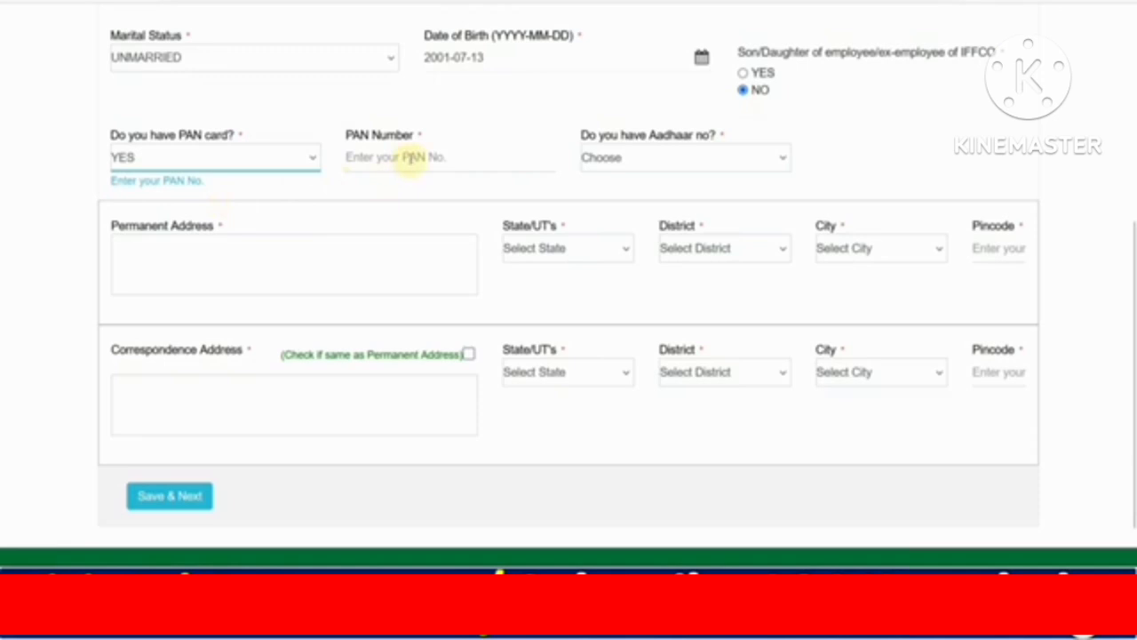
left_click(613, 160)
left_click(613, 207)
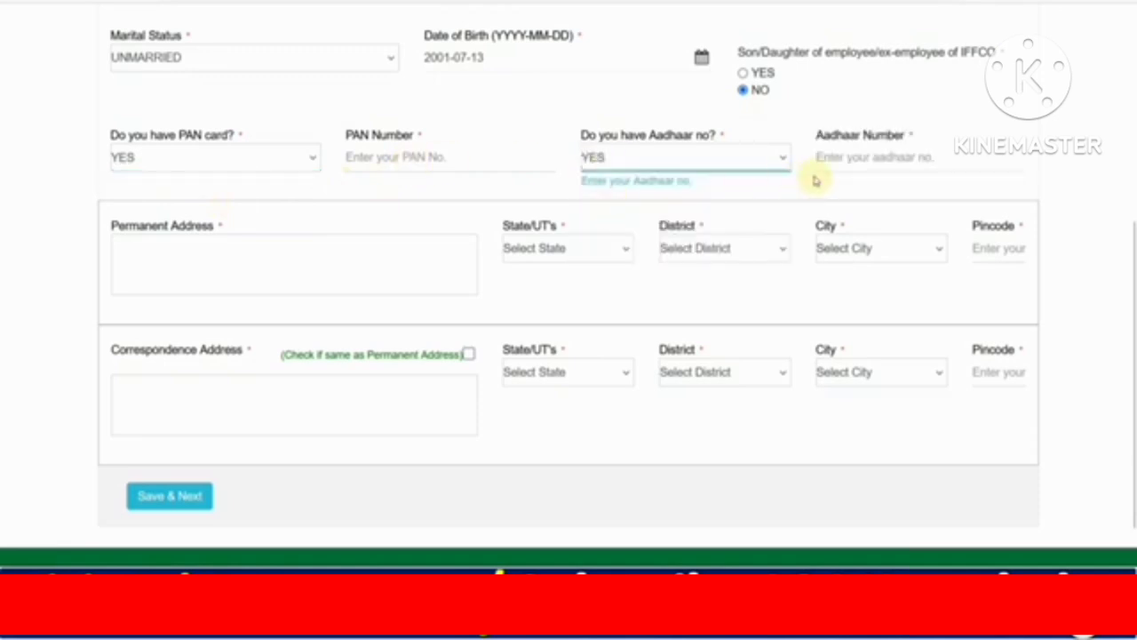
left_click(229, 157)
left_click(188, 229)
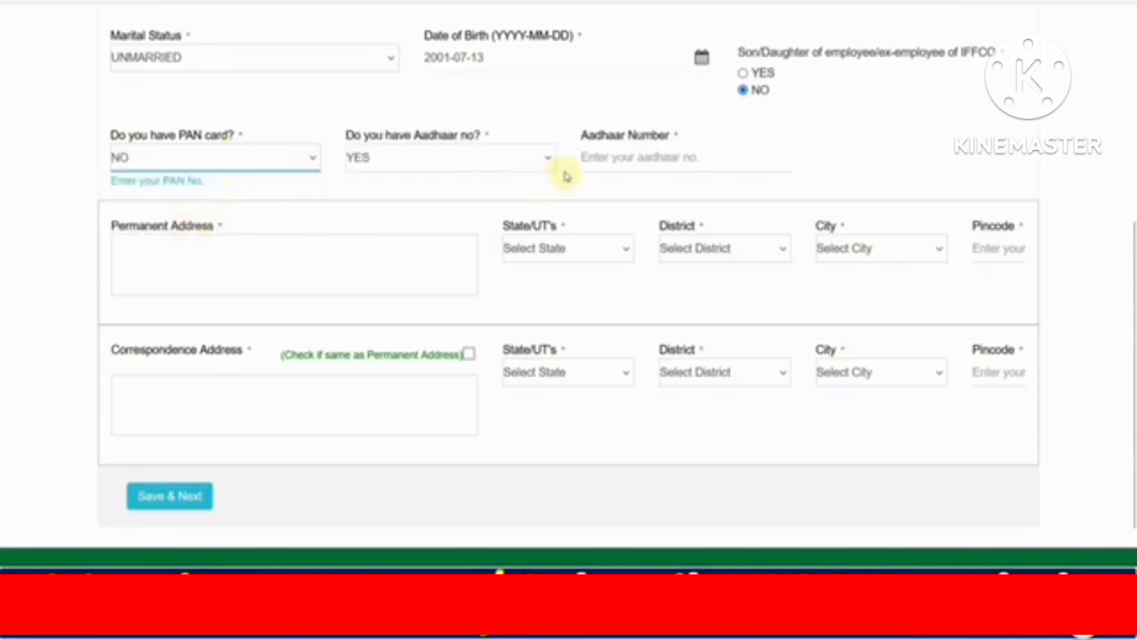
scroll(373, 216, "down", 1)
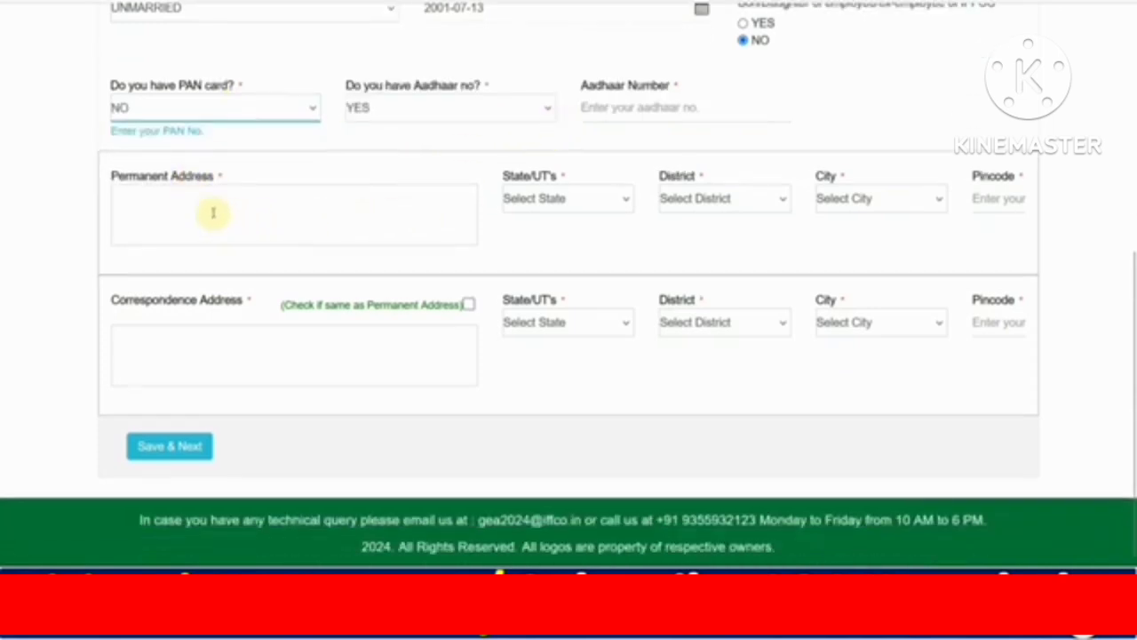
Enter the permanent address street line and choose Rajasthan state, Alwar district and Alwar city.
left_click(185, 202)
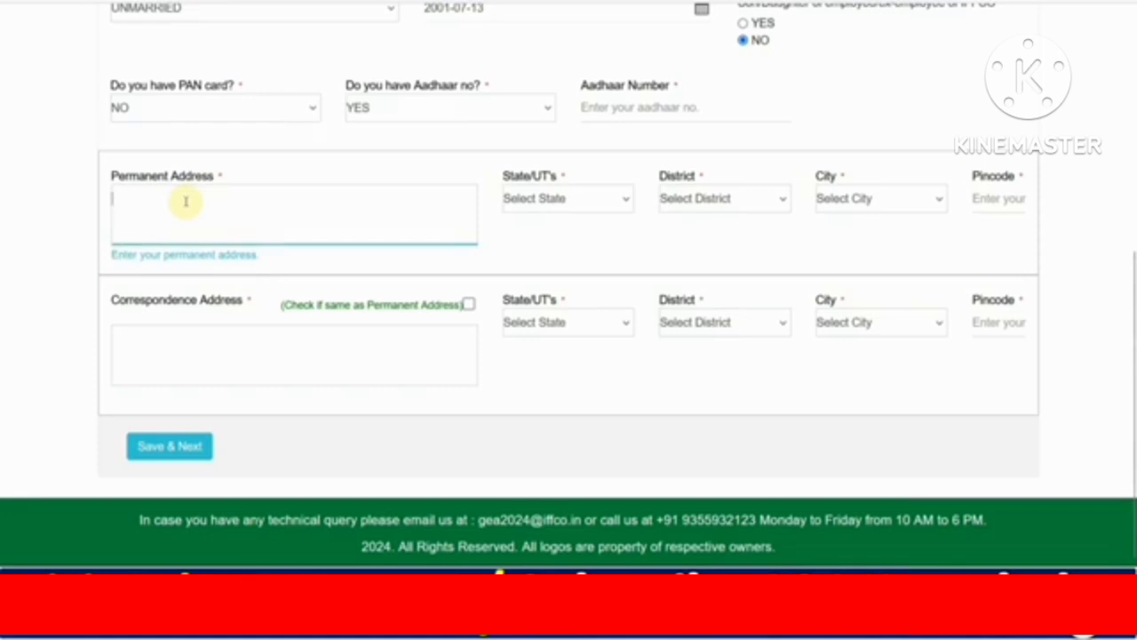
left_click(203, 330)
left_click(196, 210)
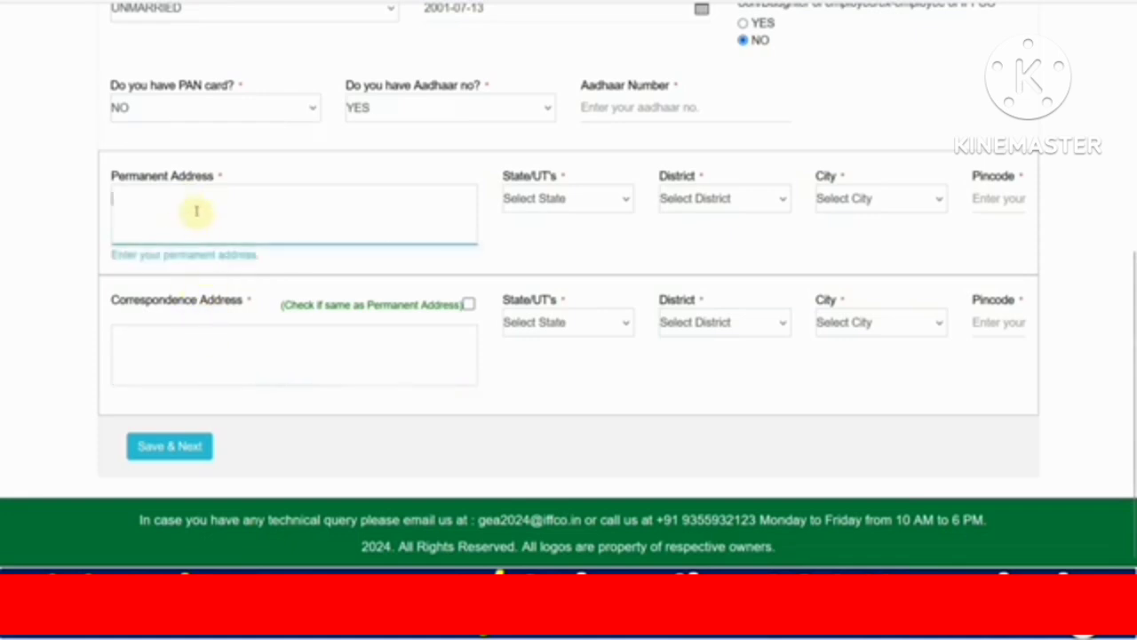
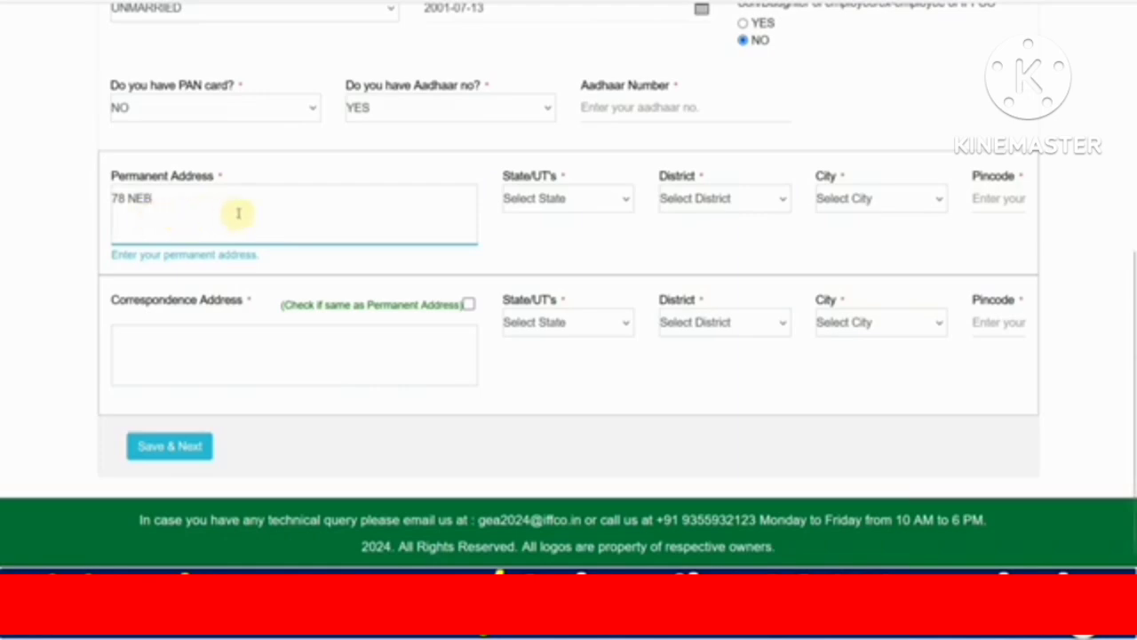
left_click(533, 203)
scroll(554, 402, "down", 5)
left_click(555, 402)
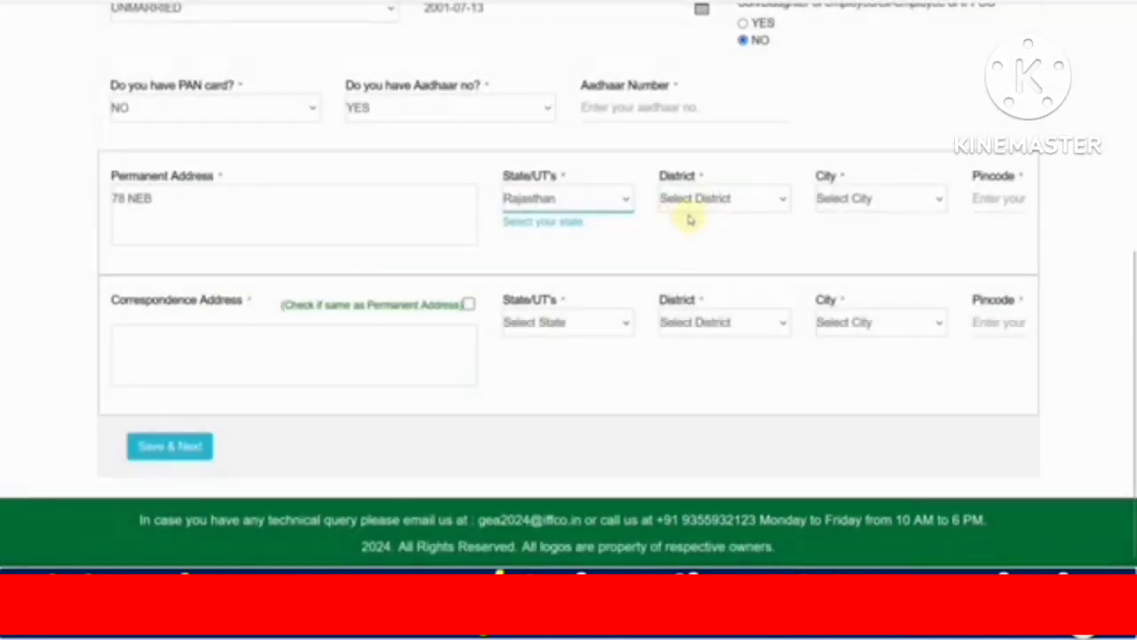
left_click(686, 202)
left_click(681, 268)
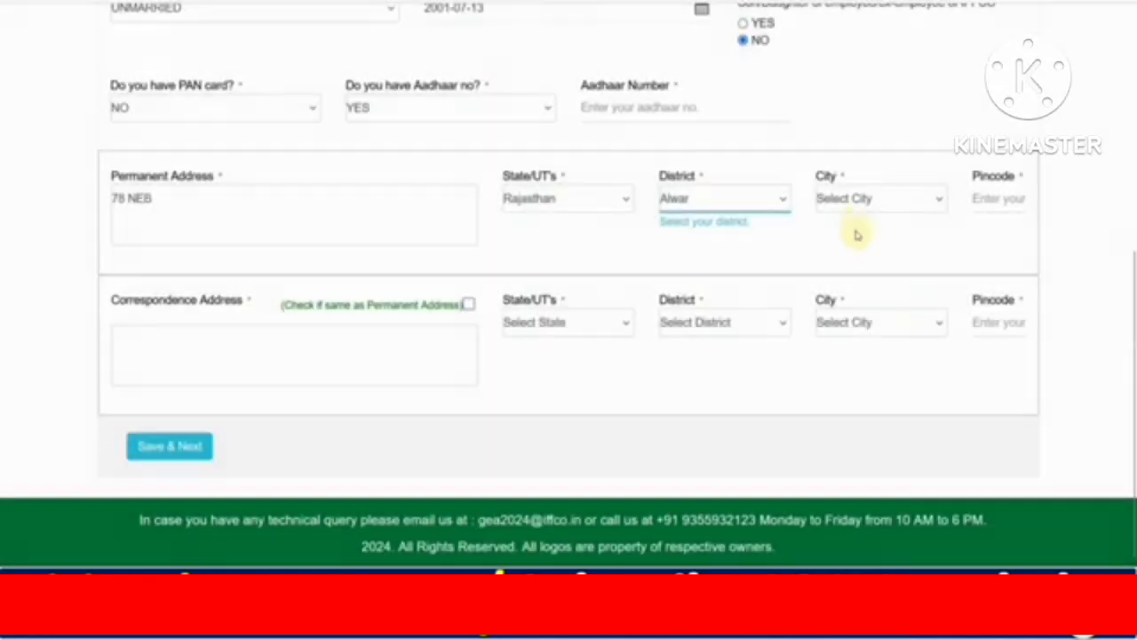
left_click(856, 203)
left_click(856, 247)
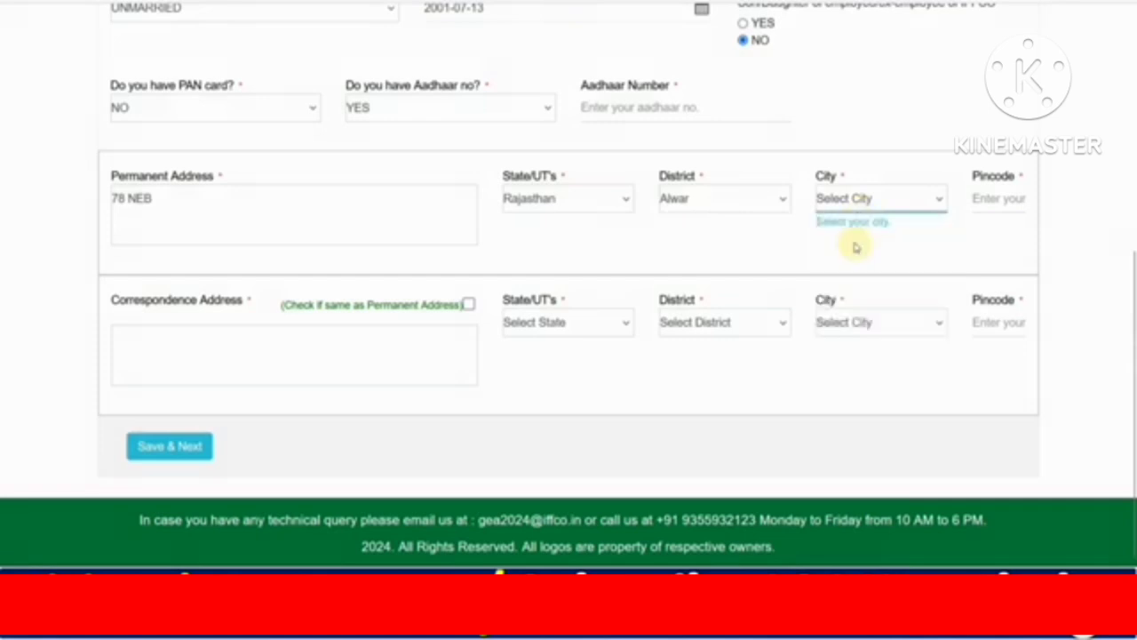
Enter the pincode, make correspondence address same as permanent, and save the details.
left_click(979, 210)
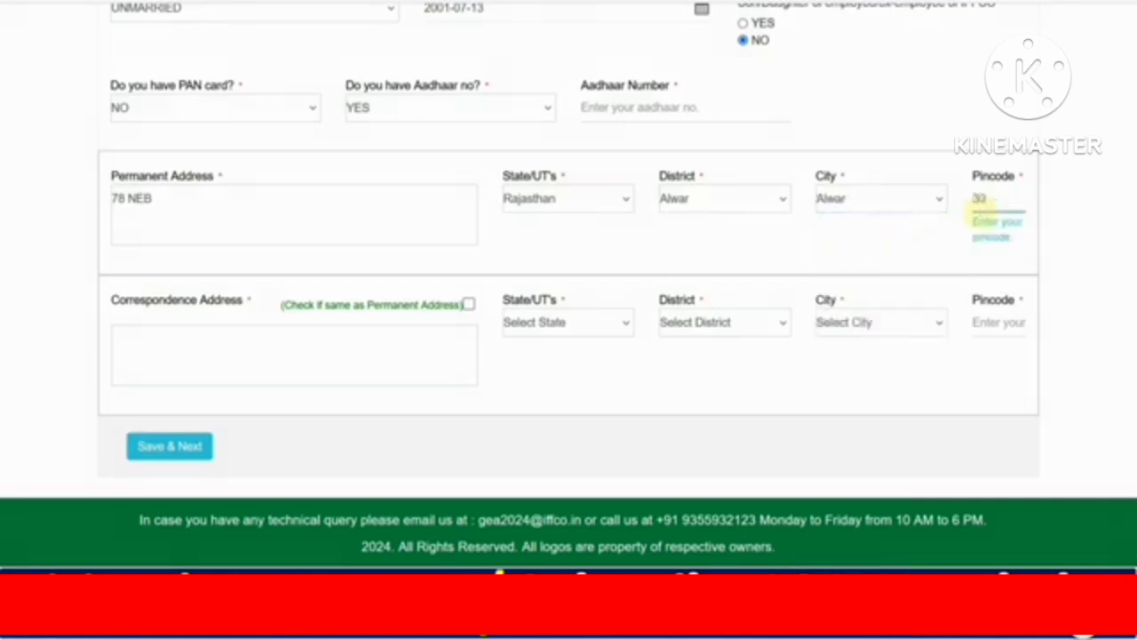
left_click(588, 238)
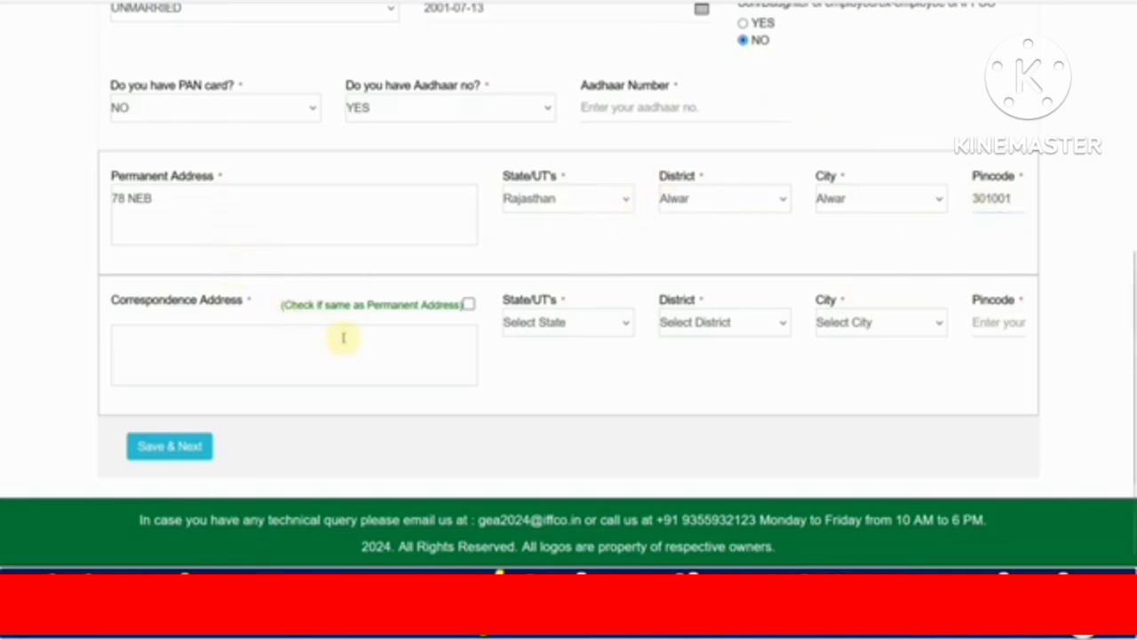
left_click(468, 305)
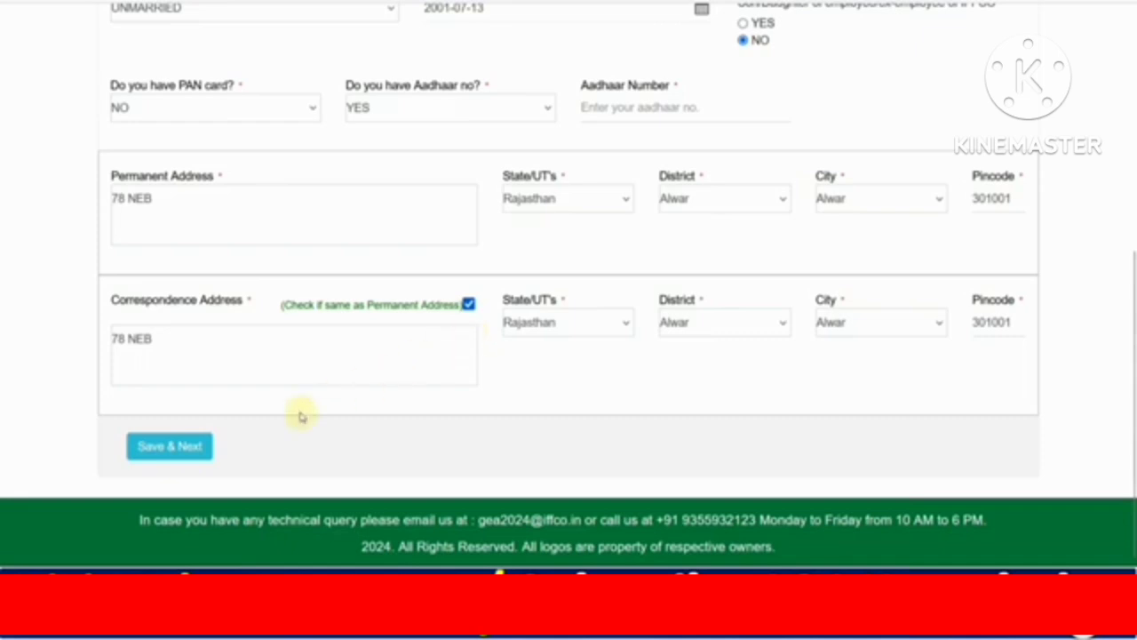
left_click(156, 455)
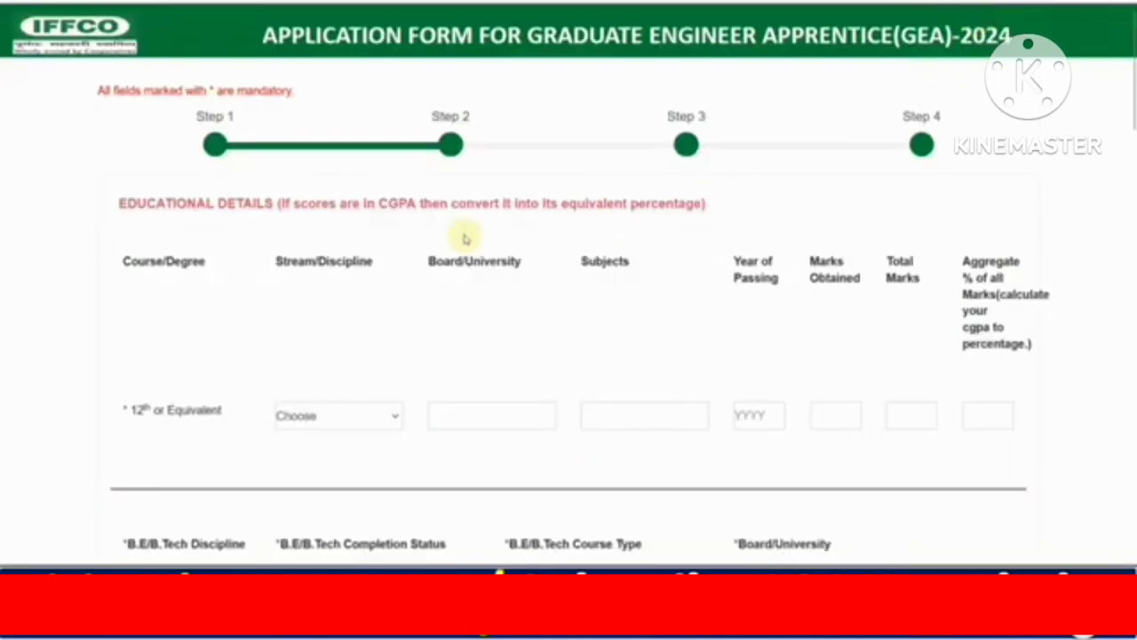
Fill the 12th row with stream SCIENCE, board BSER, subjects MATH, PHYSICS, and year 2018.
scroll(206, 217, "down", 1)
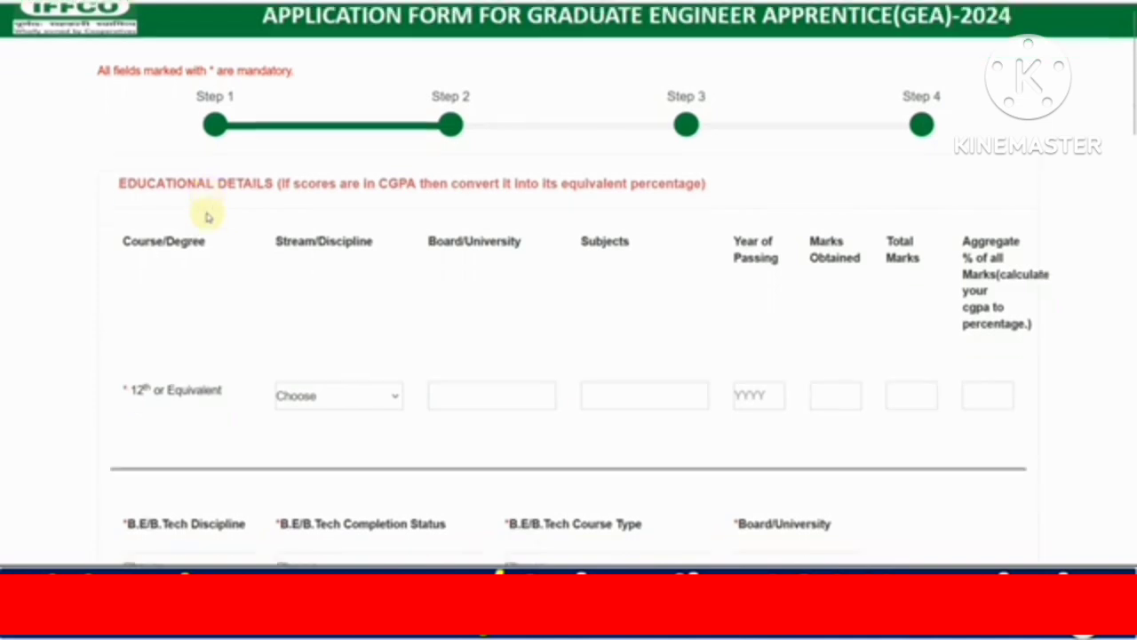
left_click(298, 338)
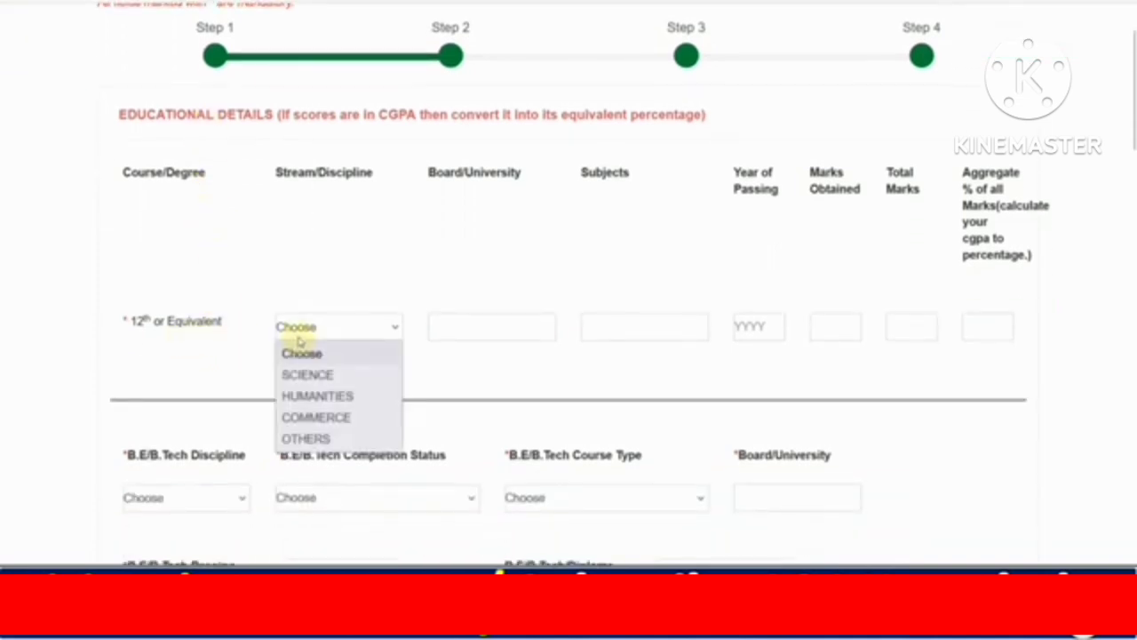
left_click(309, 375)
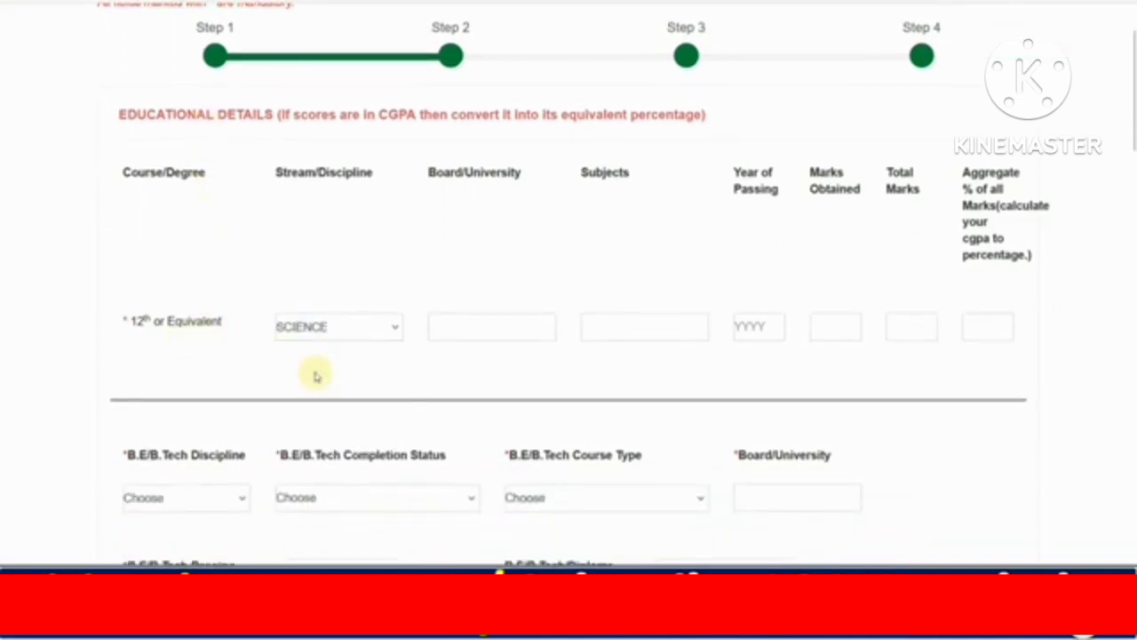
left_click(458, 331)
type("BSER")
key("Tab")
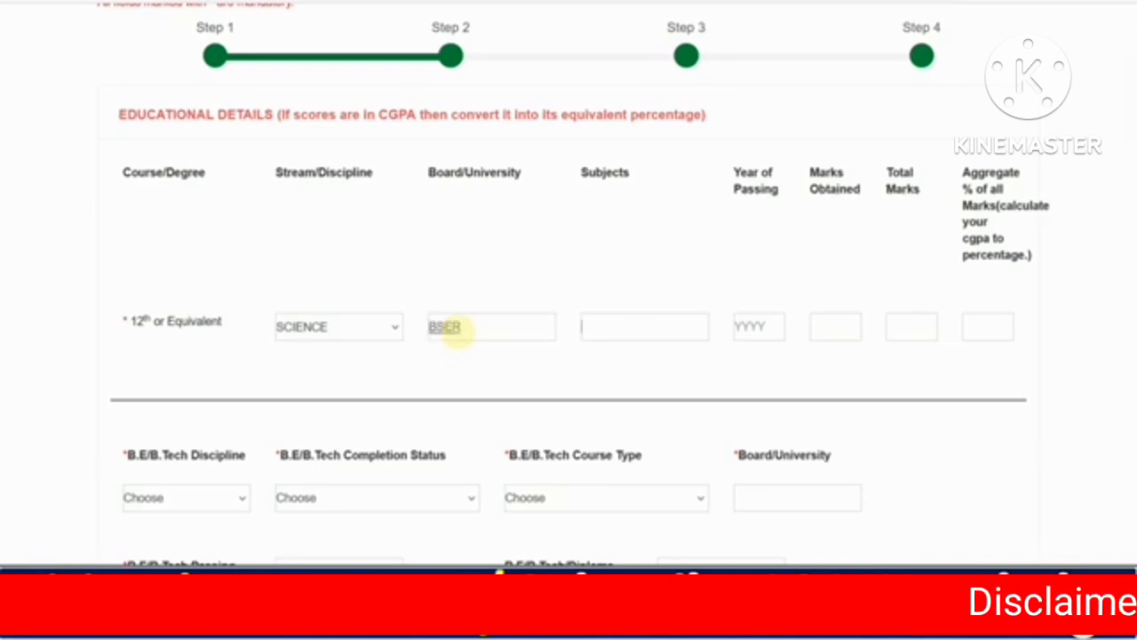
type("MATH")
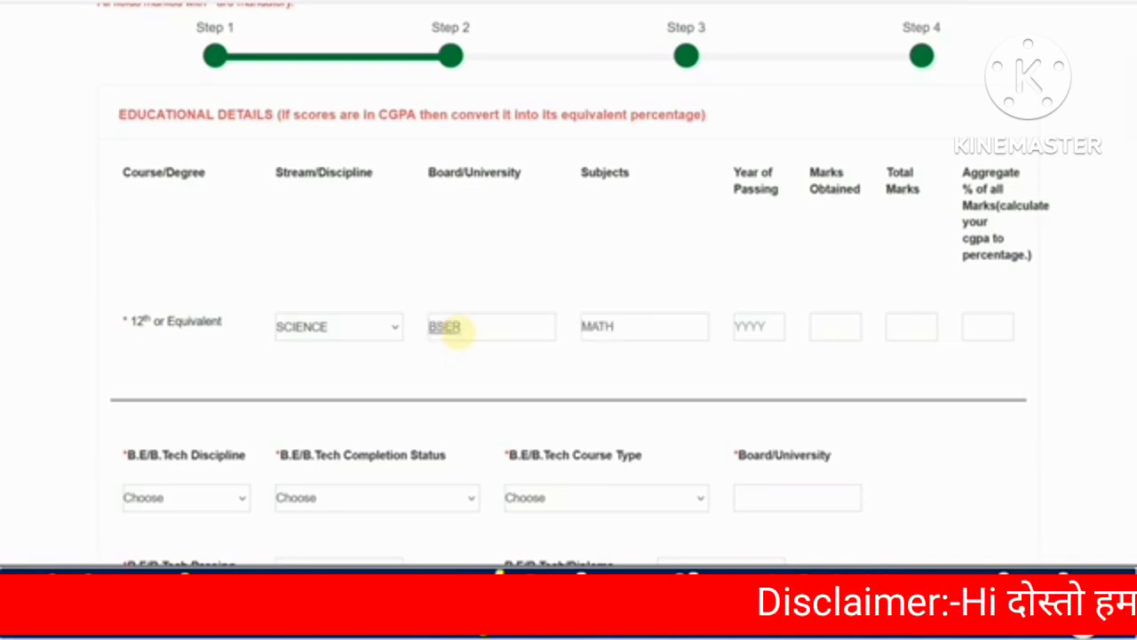
type(",")
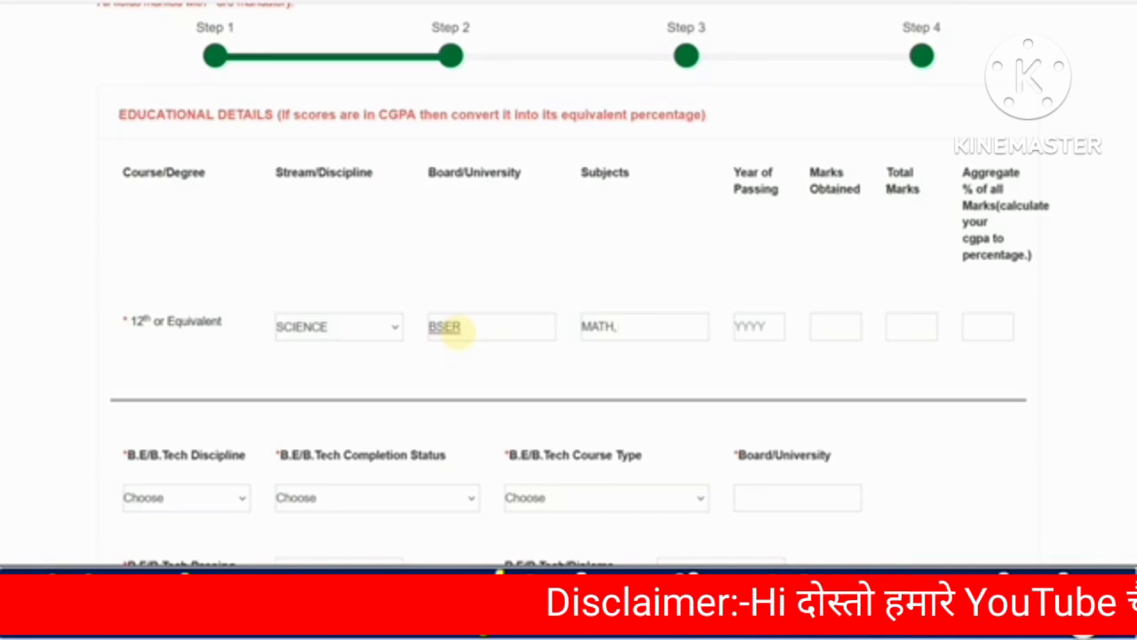
type(" PHYSICS")
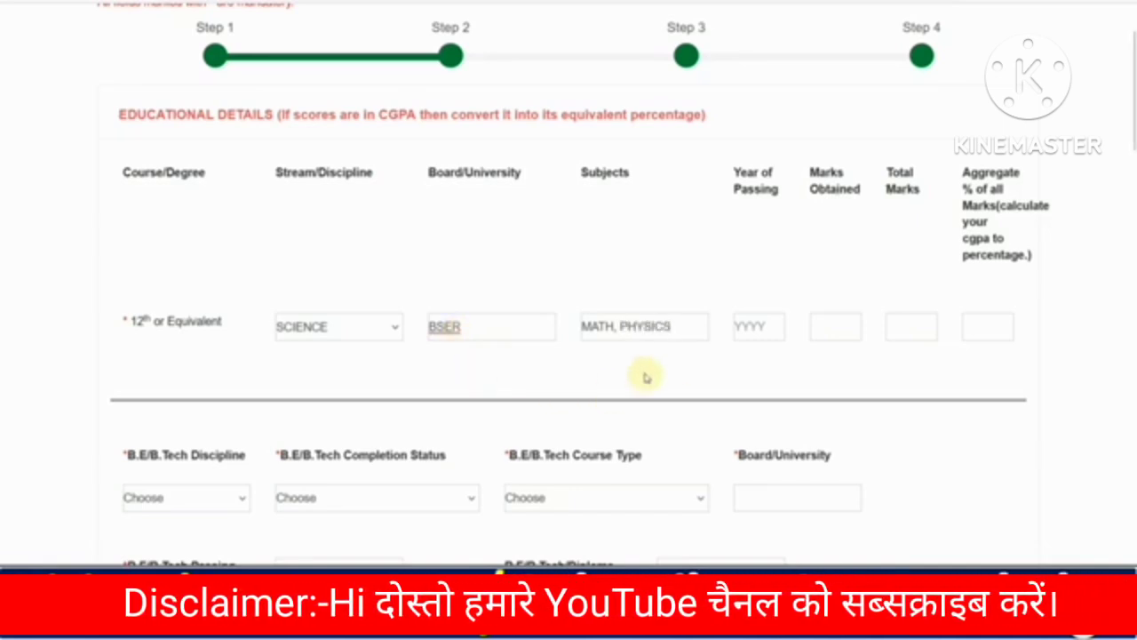
left_click(745, 329)
type("20")
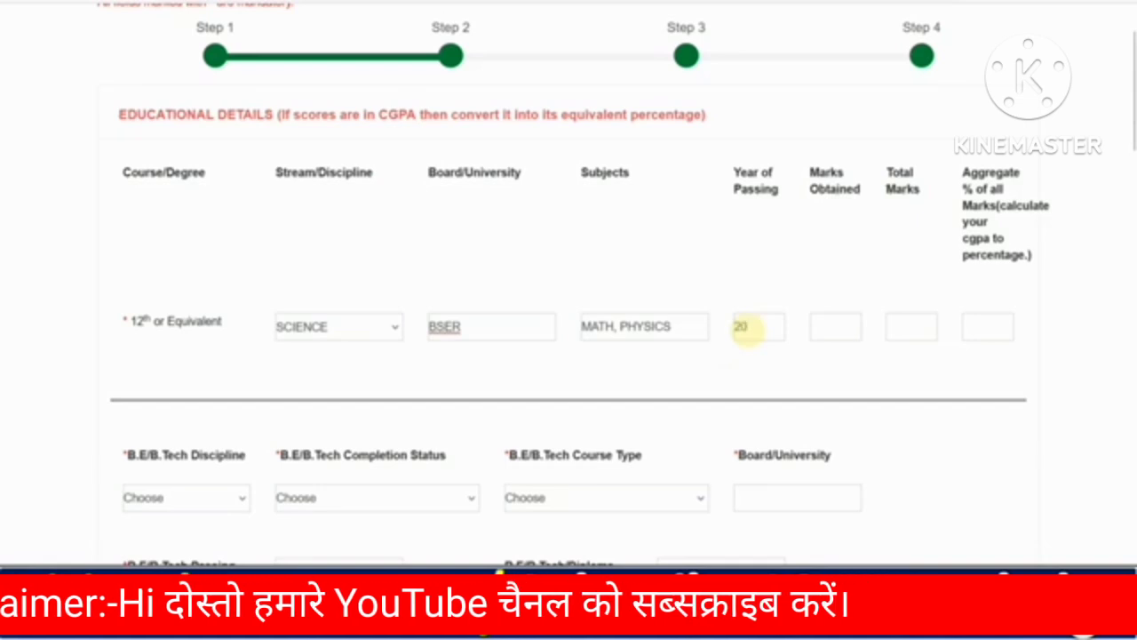
type("18")
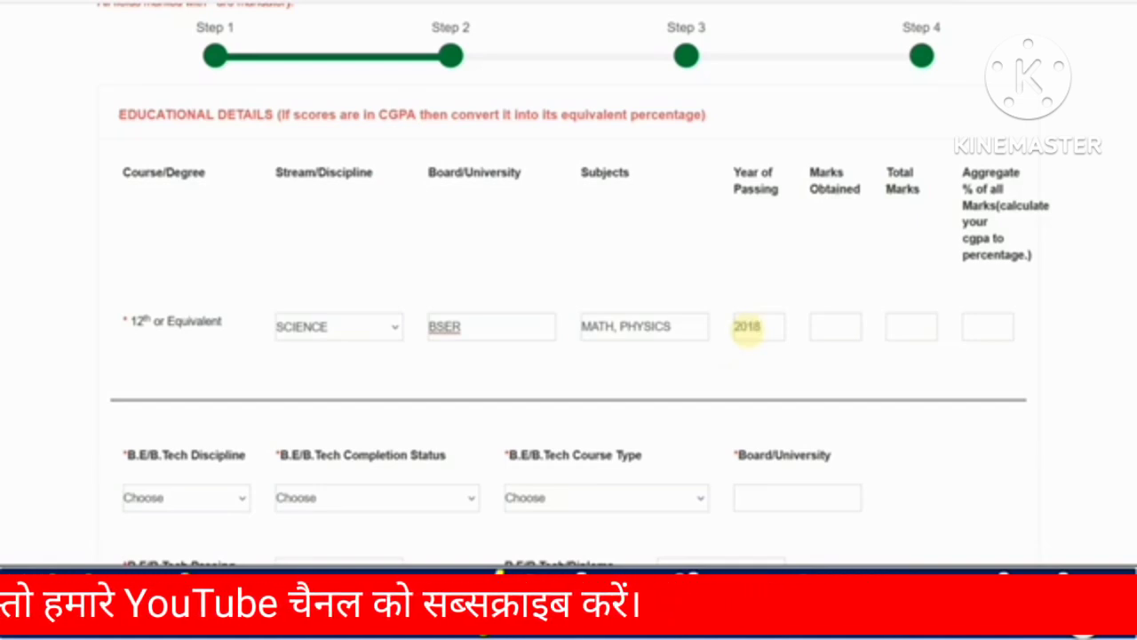
Enter 444 marks obtained out of 550 total for the 12th row.
key("Tab")
type("5")
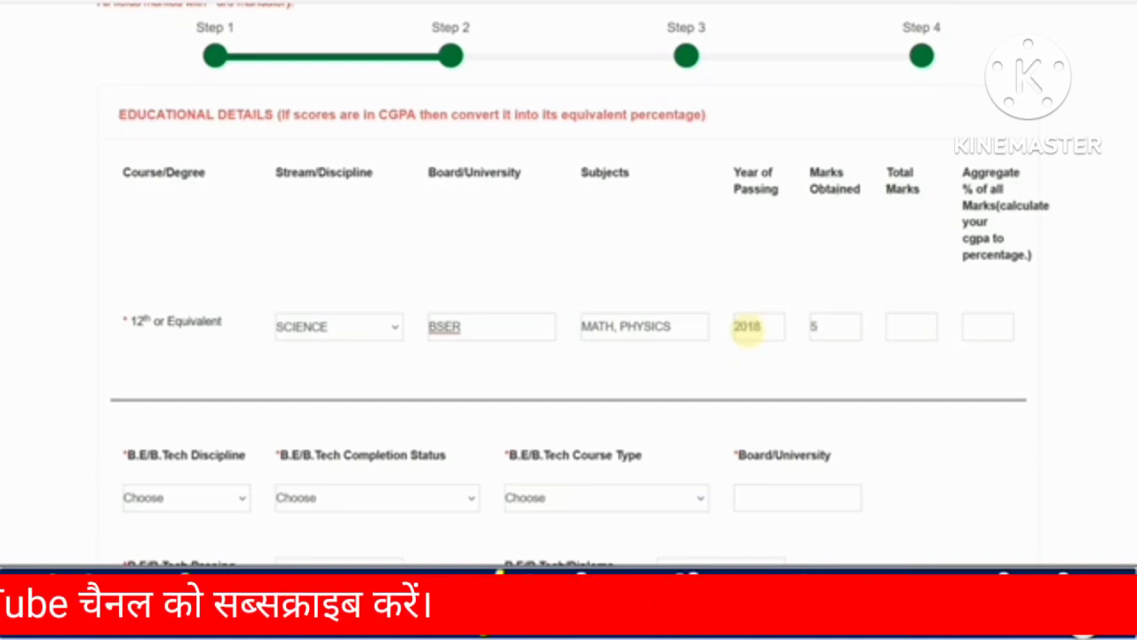
key("BackSpace")
type("444")
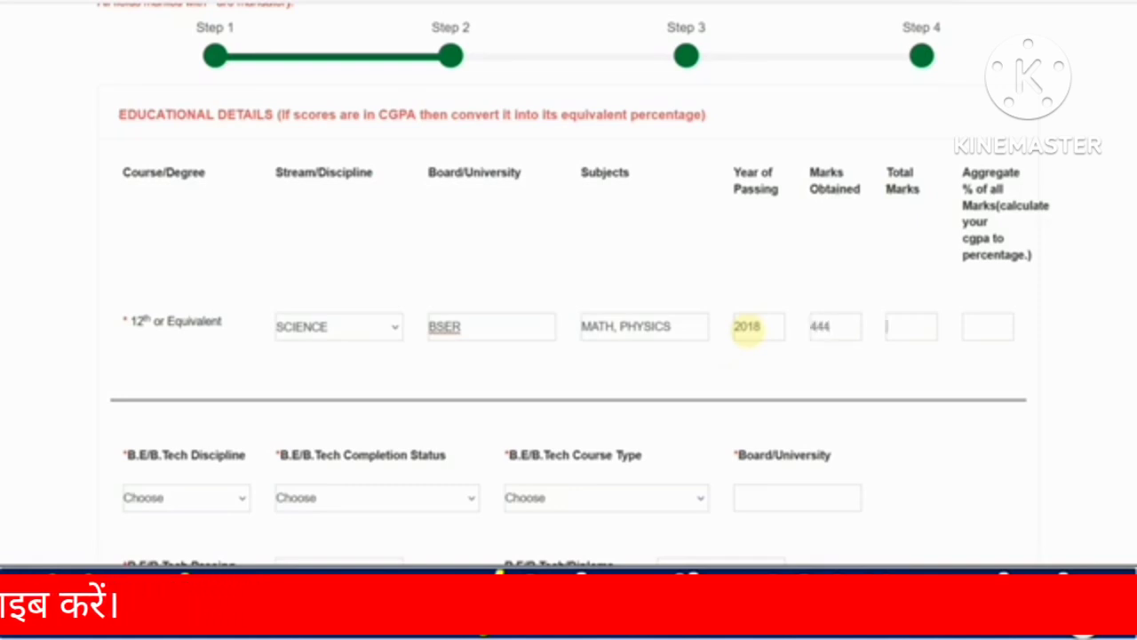
key("Tab")
type("550")
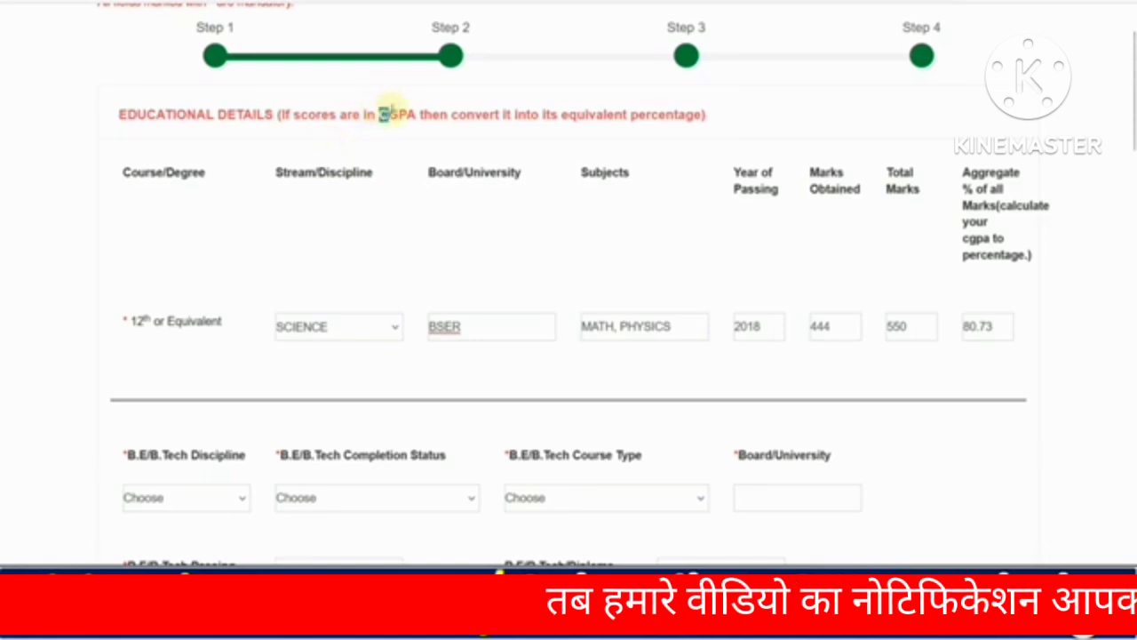
left_click_drag(381, 113, 604, 114)
left_click(571, 376)
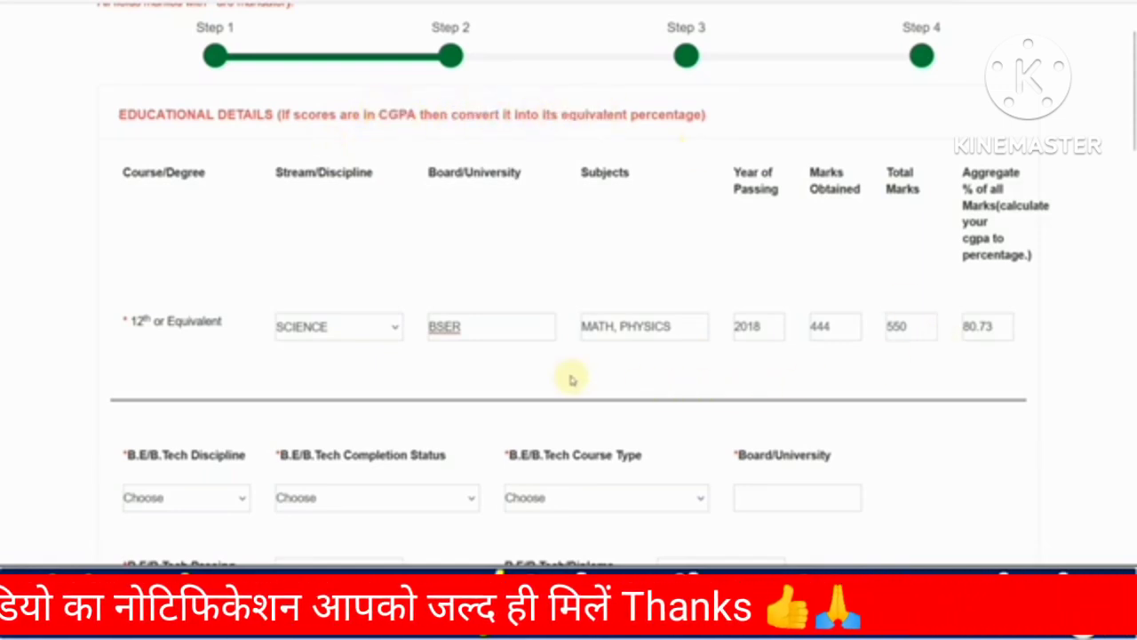
scroll(571, 377, "down", 1)
Set the B.Tech discipline to MECHANICAL, status COMPLETED, and course type REGULAR.
scroll(312, 320, "down", 1)
scroll(318, 323, "down", 1)
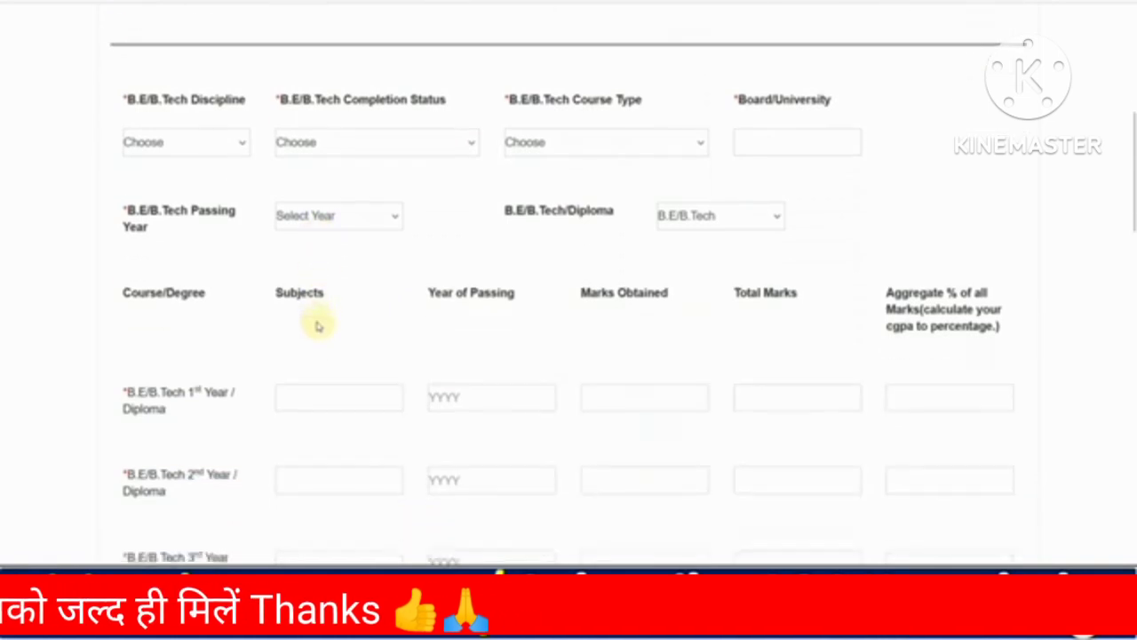
left_click(193, 144)
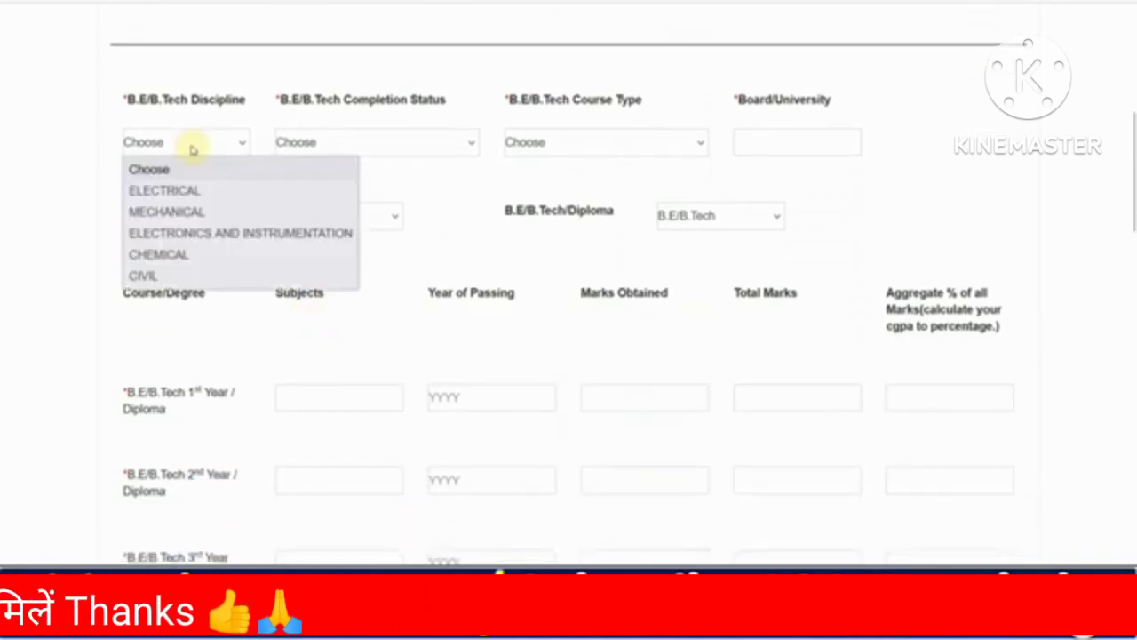
left_click(193, 213)
left_click(325, 144)
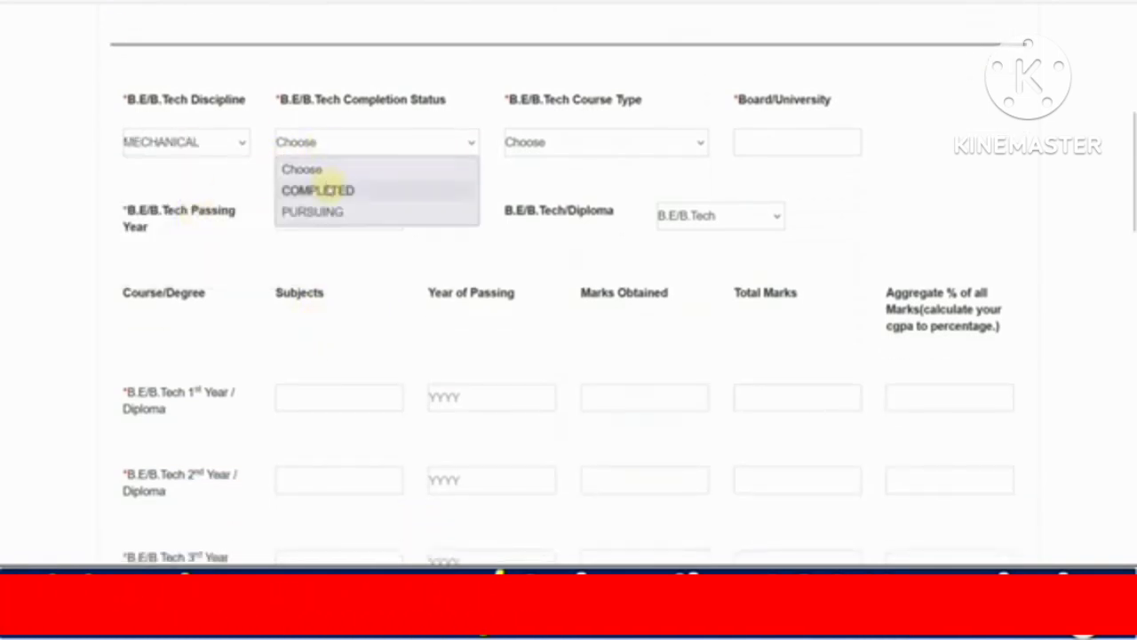
left_click(324, 187)
left_click(321, 148)
left_click(324, 212)
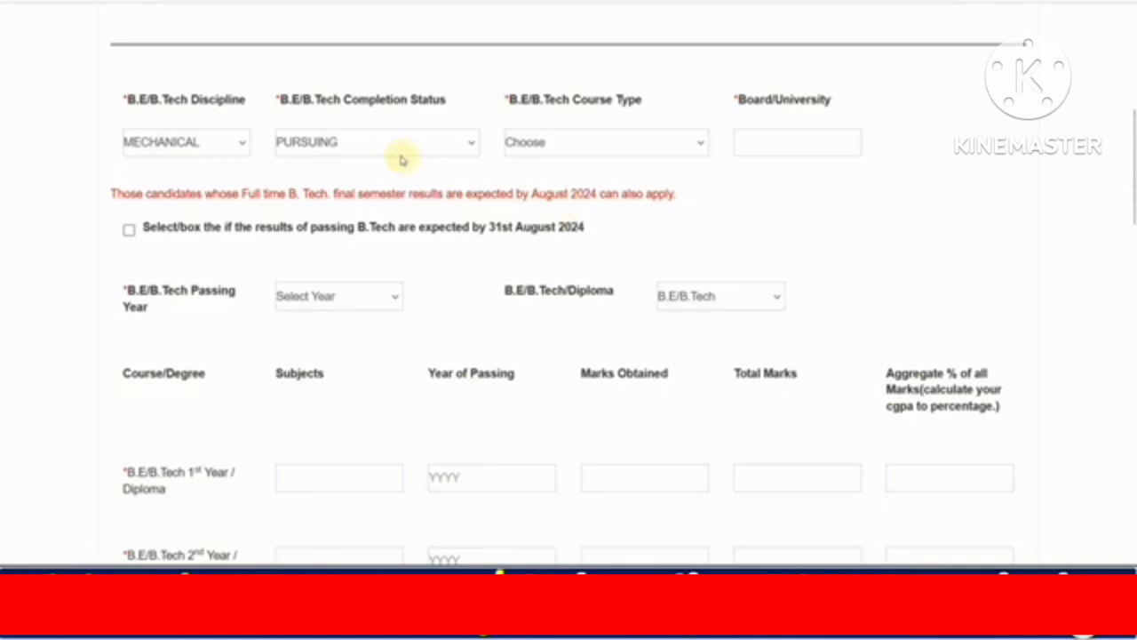
left_click(398, 158)
left_click(369, 188)
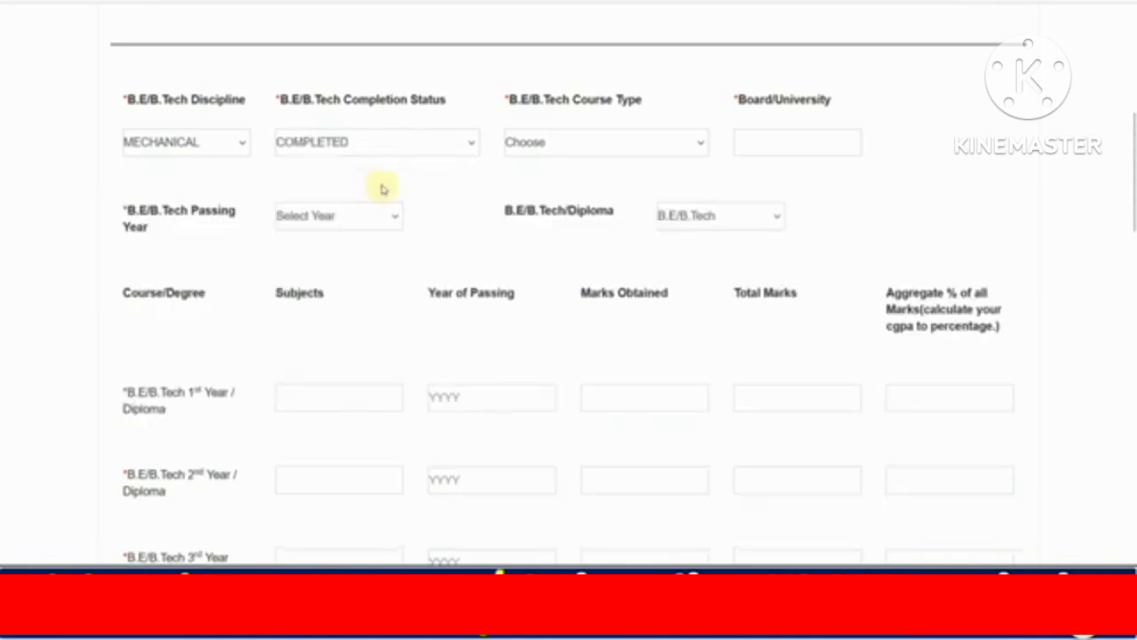
left_click(554, 149)
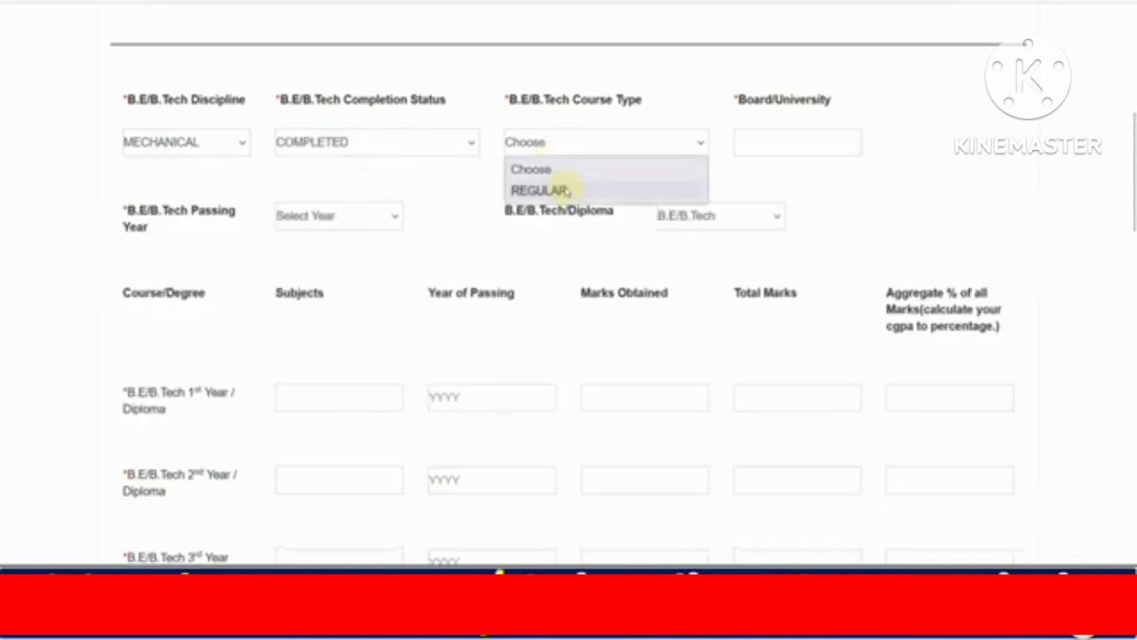
left_click(563, 190)
Give RTU as the university, 2022 as passing year, and keep the type B.E/B.Tech.
left_click(751, 140)
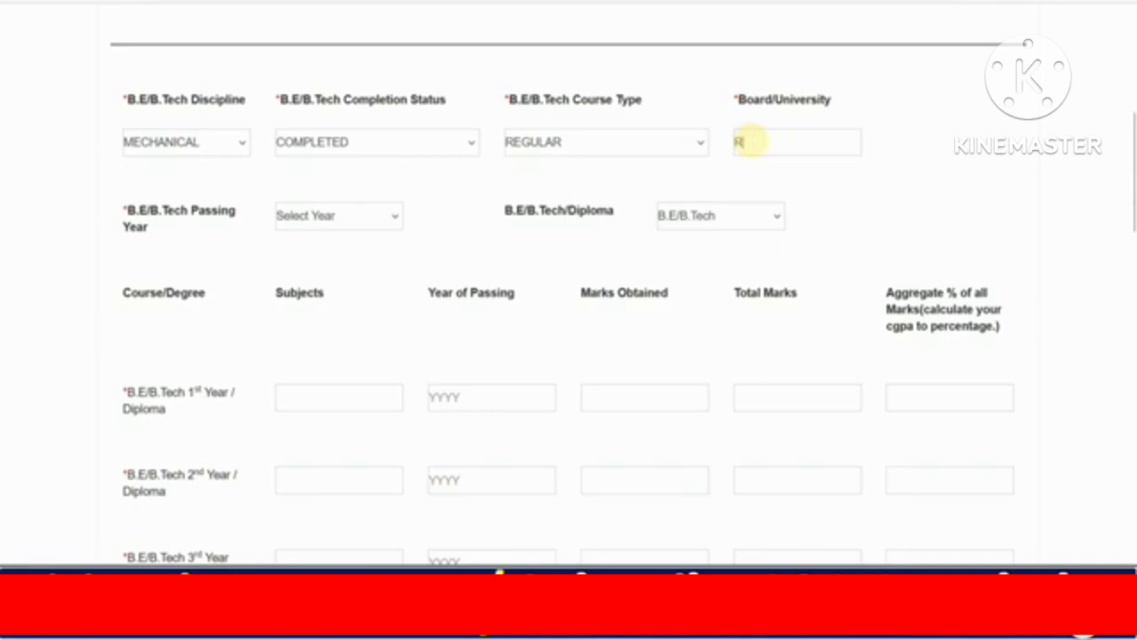
left_click(358, 218)
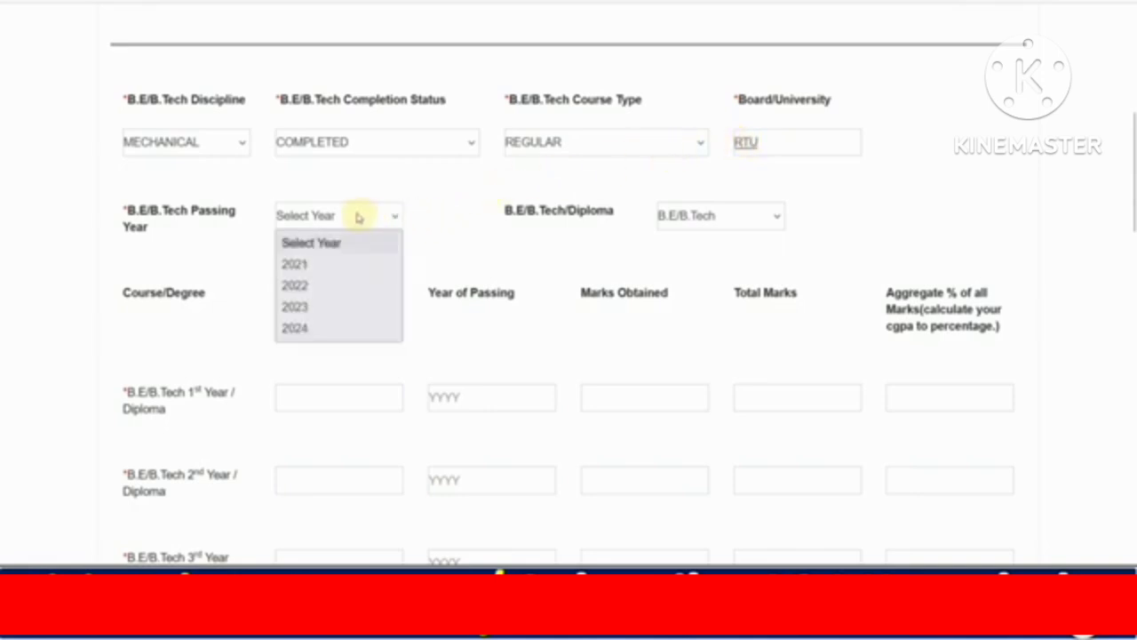
left_click(329, 286)
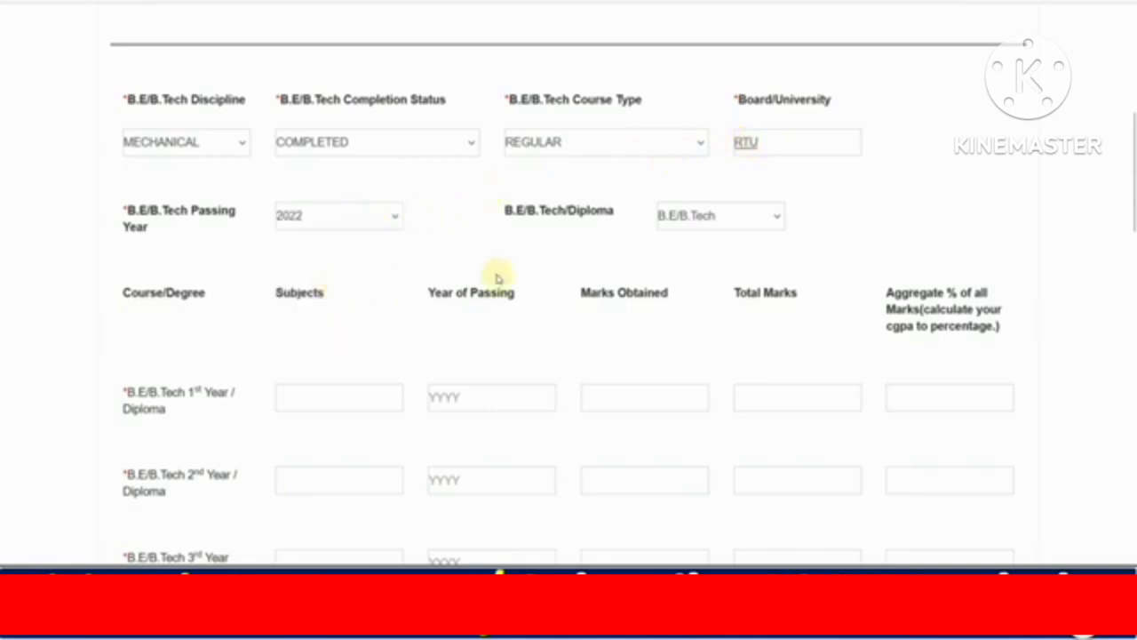
left_click(681, 222)
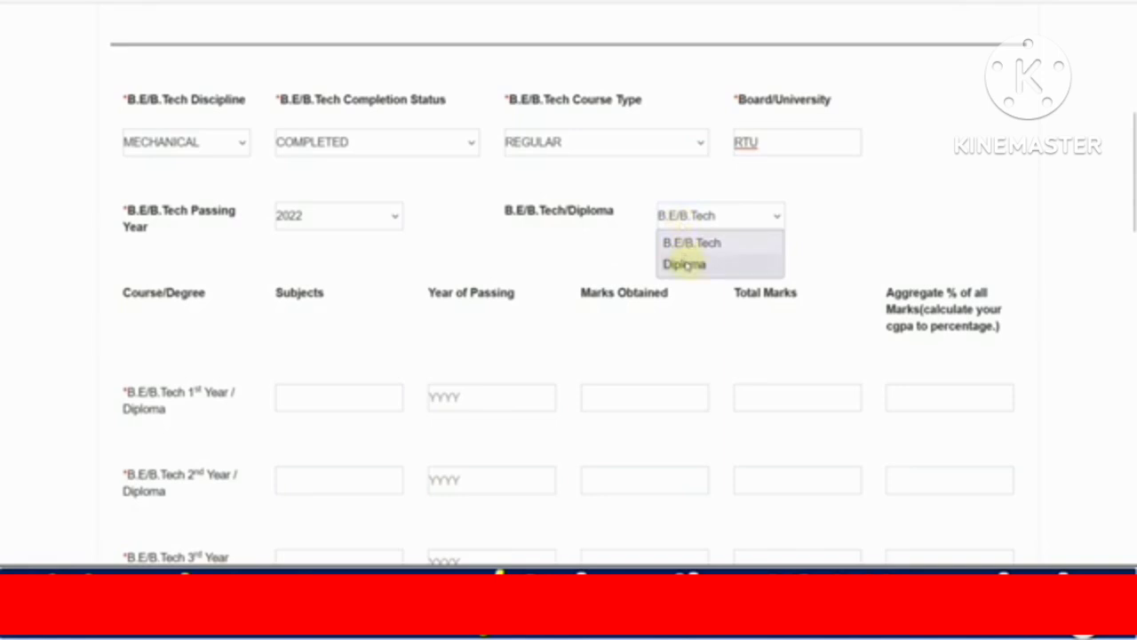
left_click(686, 264)
left_click(682, 217)
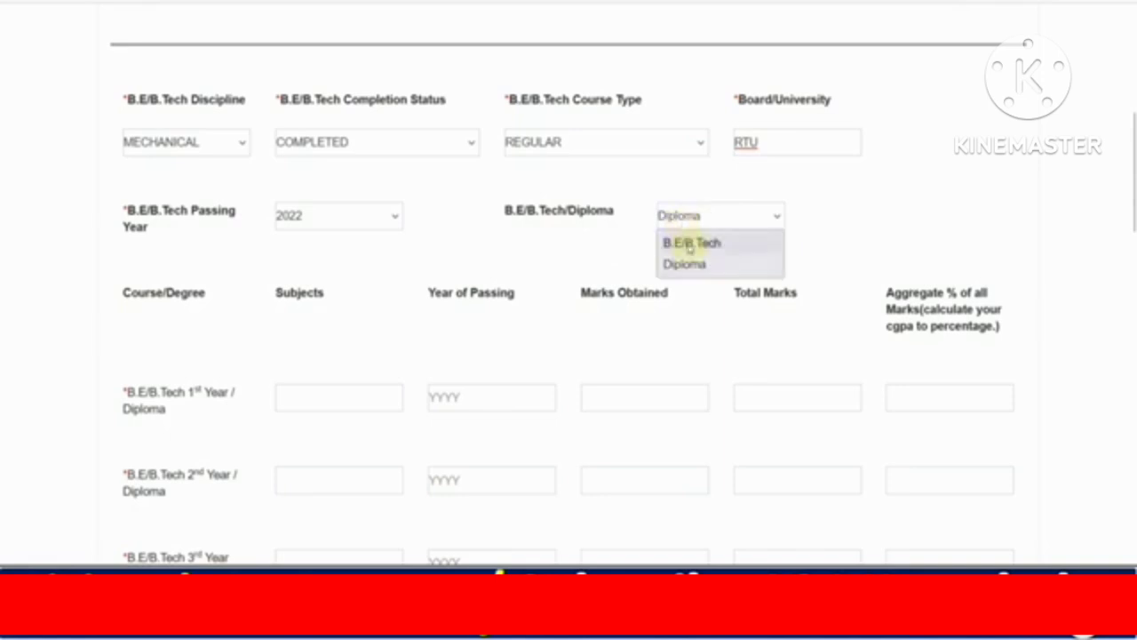
left_click(688, 244)
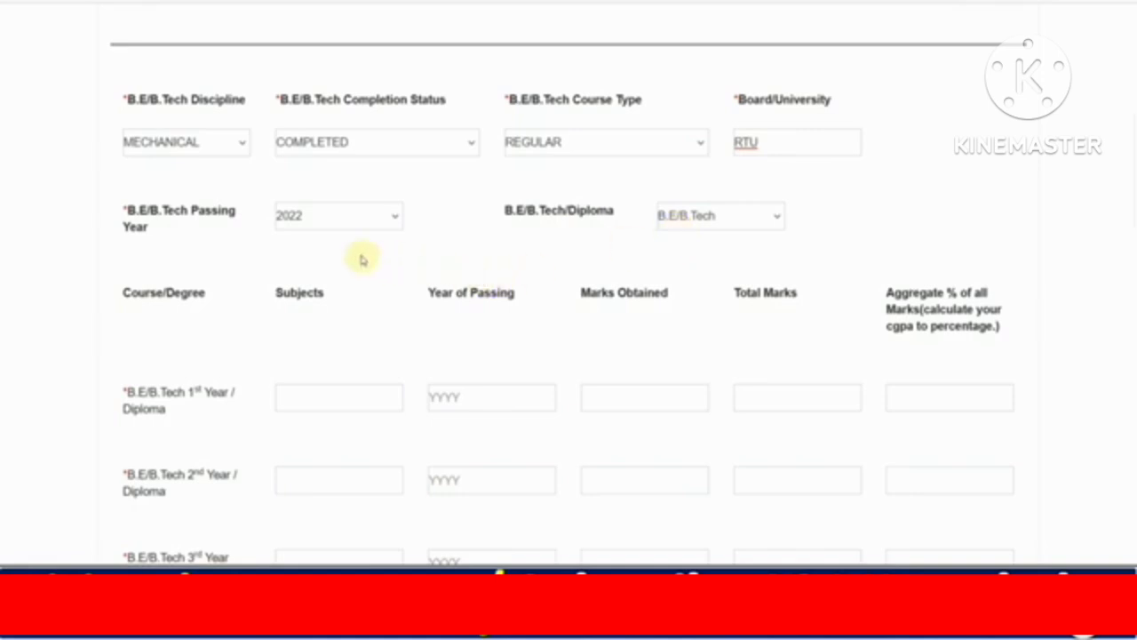
Start entering MECHANICAL ENGINEERING as the 1st-year subject, fixing a typo.
scroll(362, 260, "down", 3)
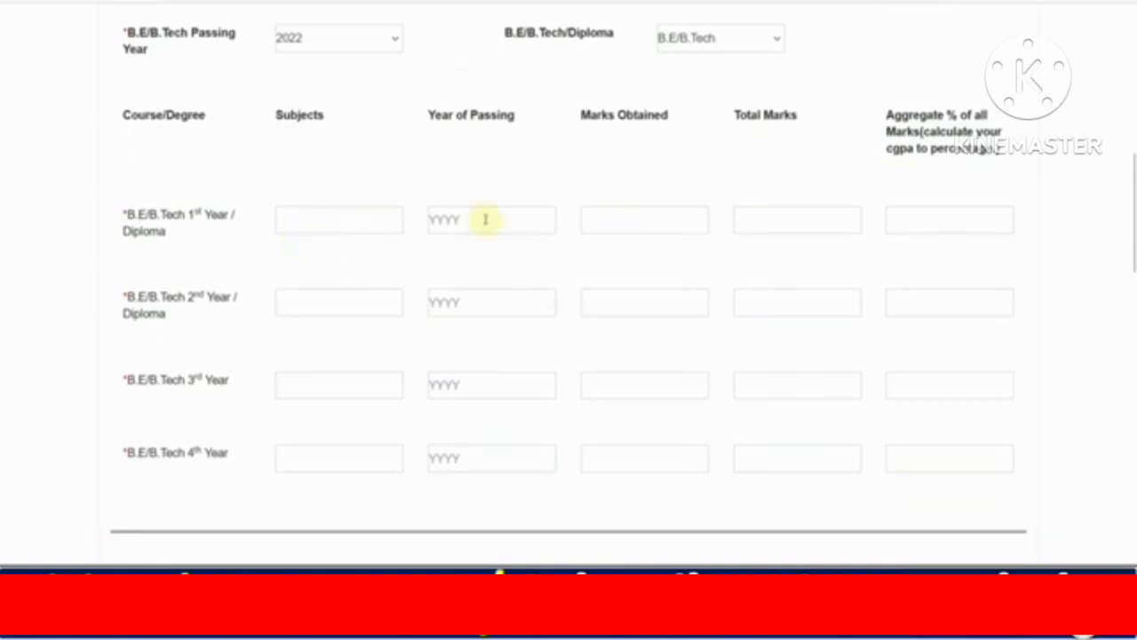
scroll(483, 221, "down", 2)
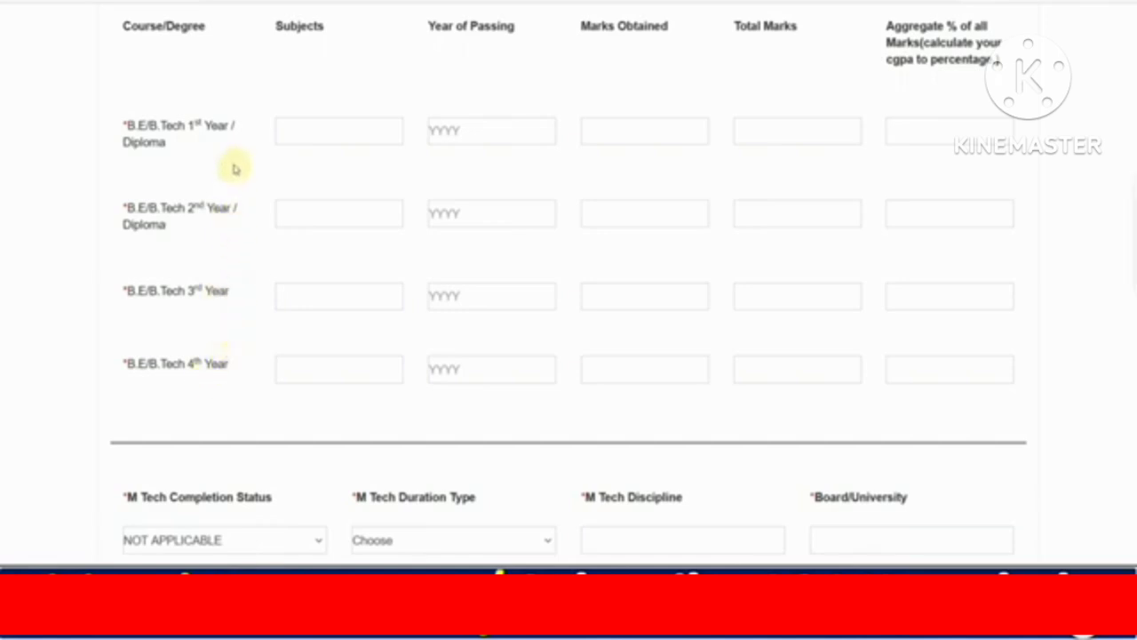
left_click(302, 139)
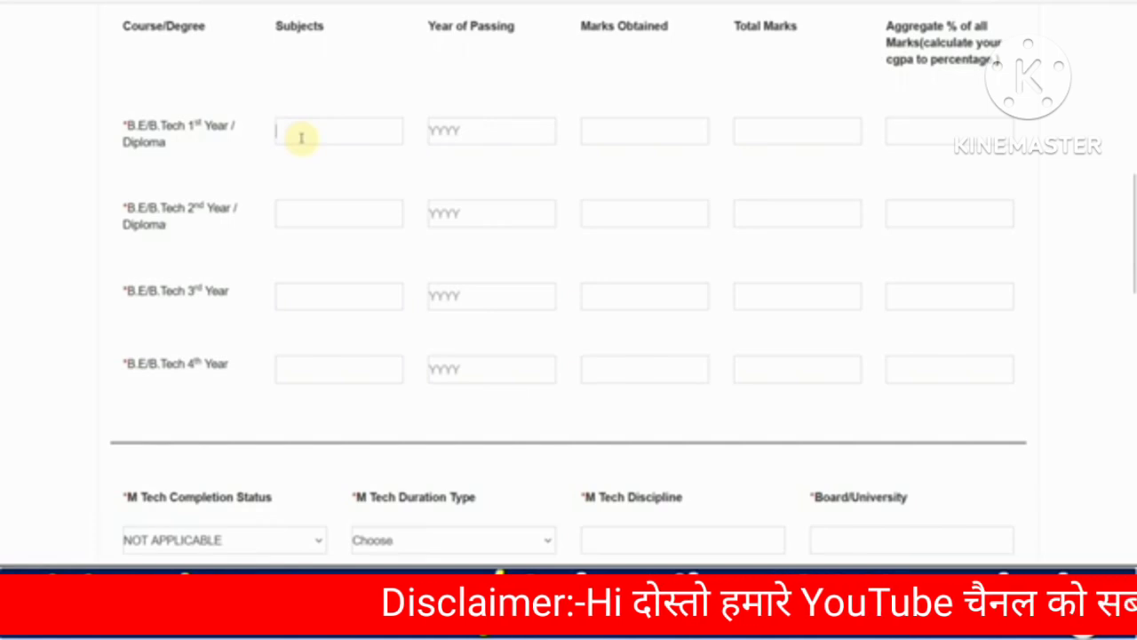
type("MECHNAICL")
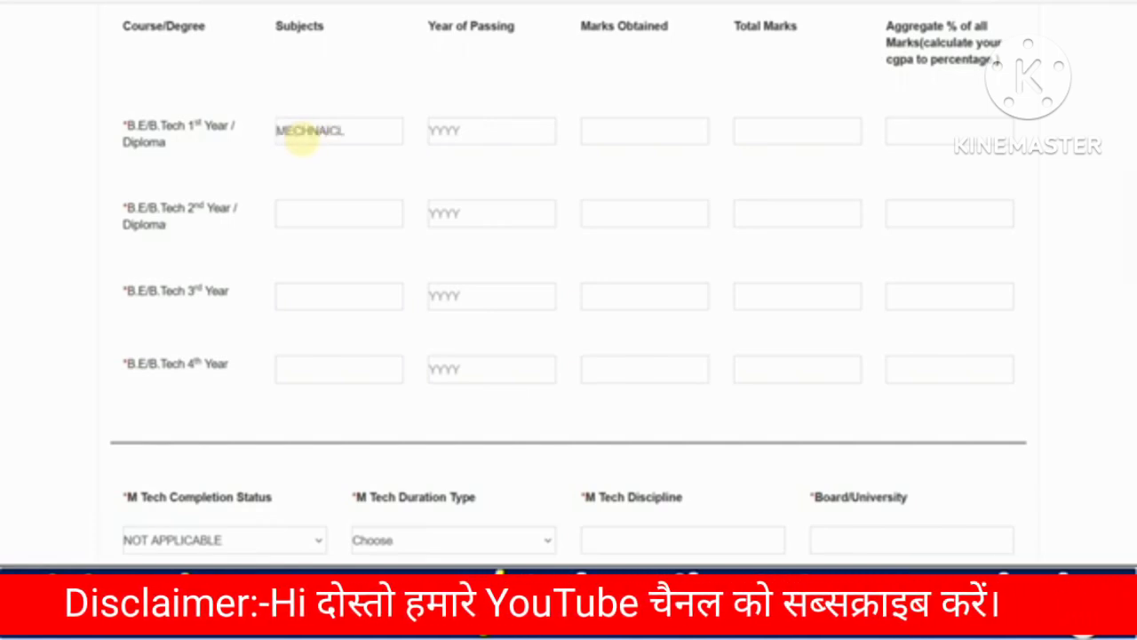
key("BackSpace")
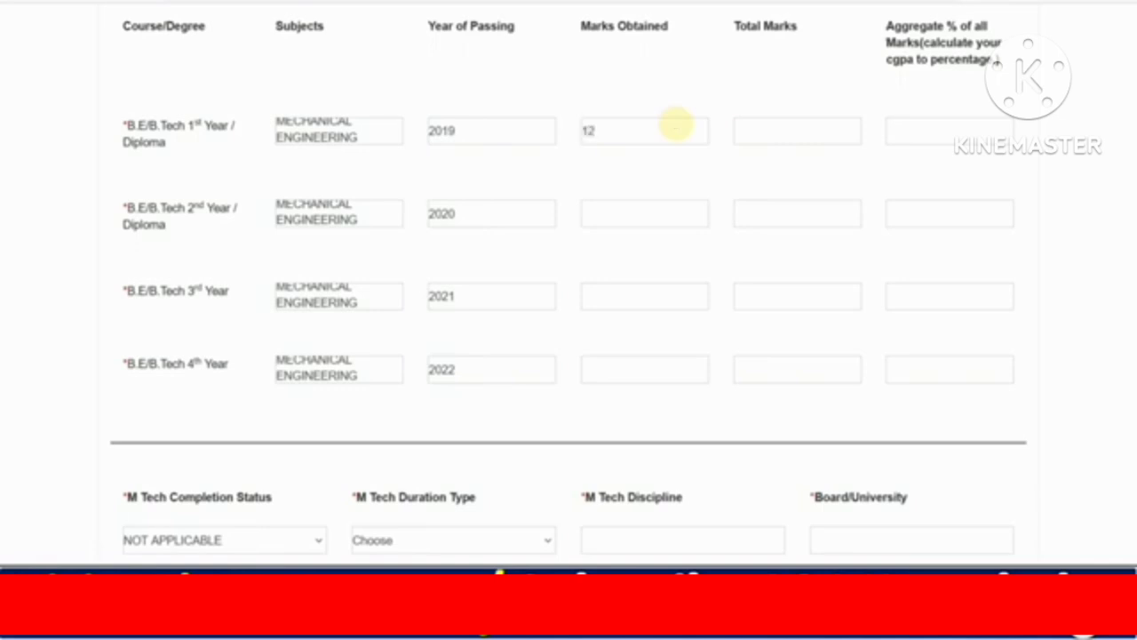
Enter 2000 as total marks for the remaining year rows, with 1311 obtained in the 4th year.
type("200")
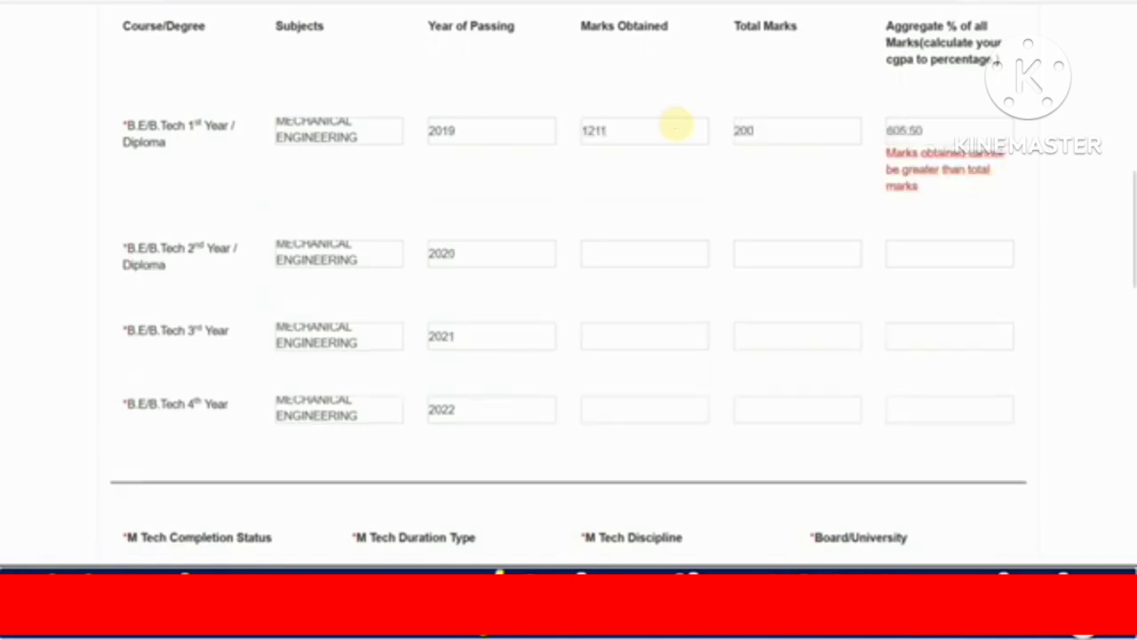
type("0")
left_click(616, 207)
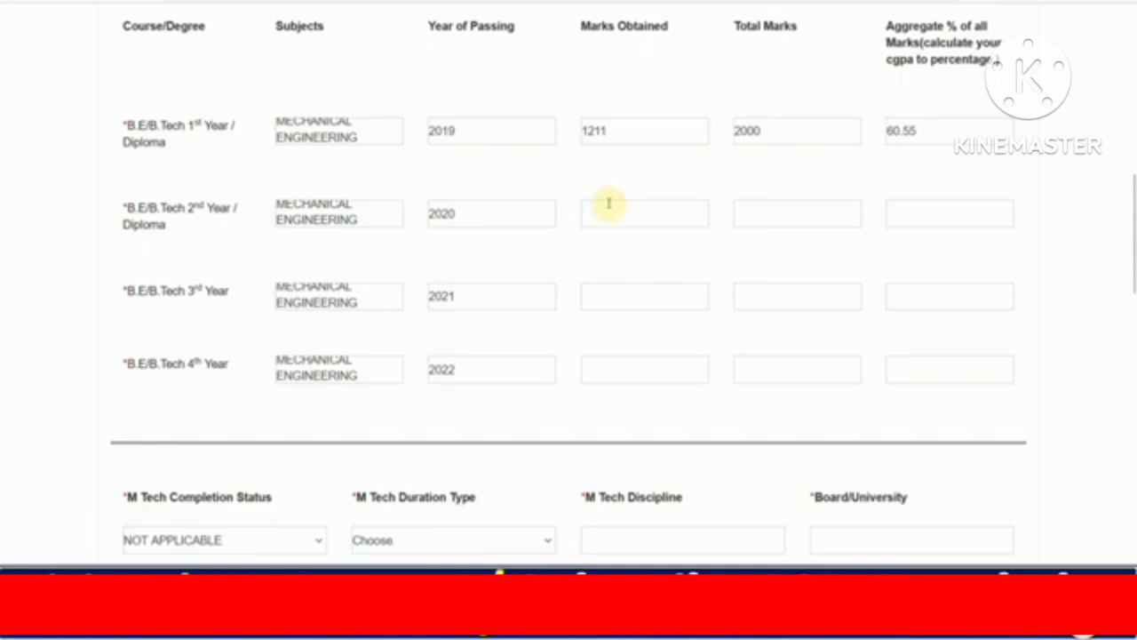
key("Tab")
type("2000")
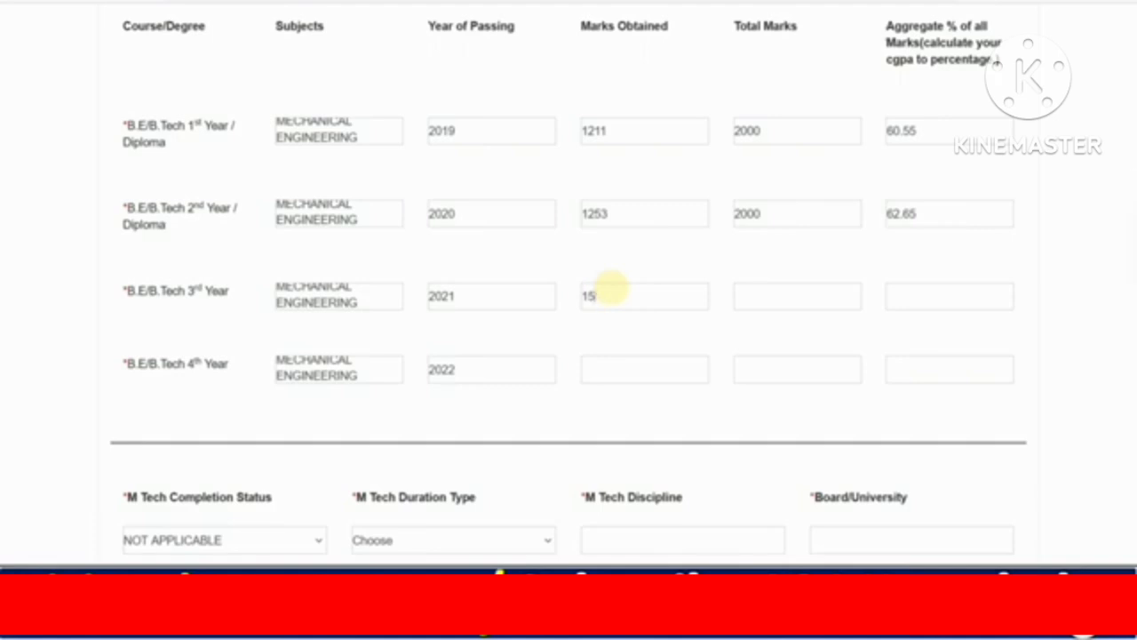
type("2000")
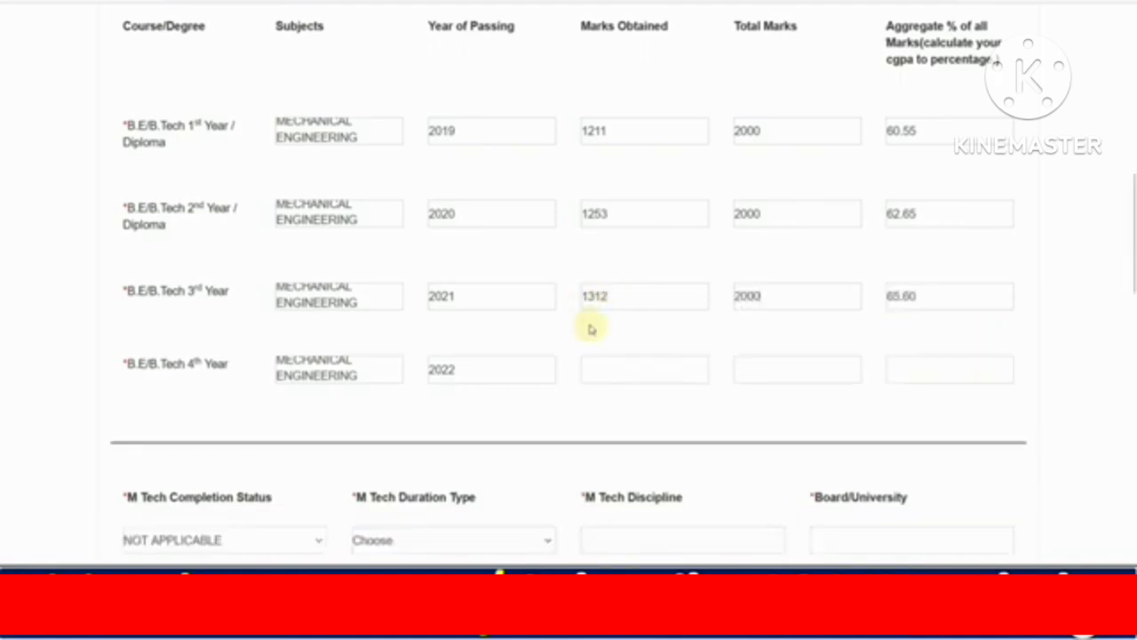
left_click(595, 360)
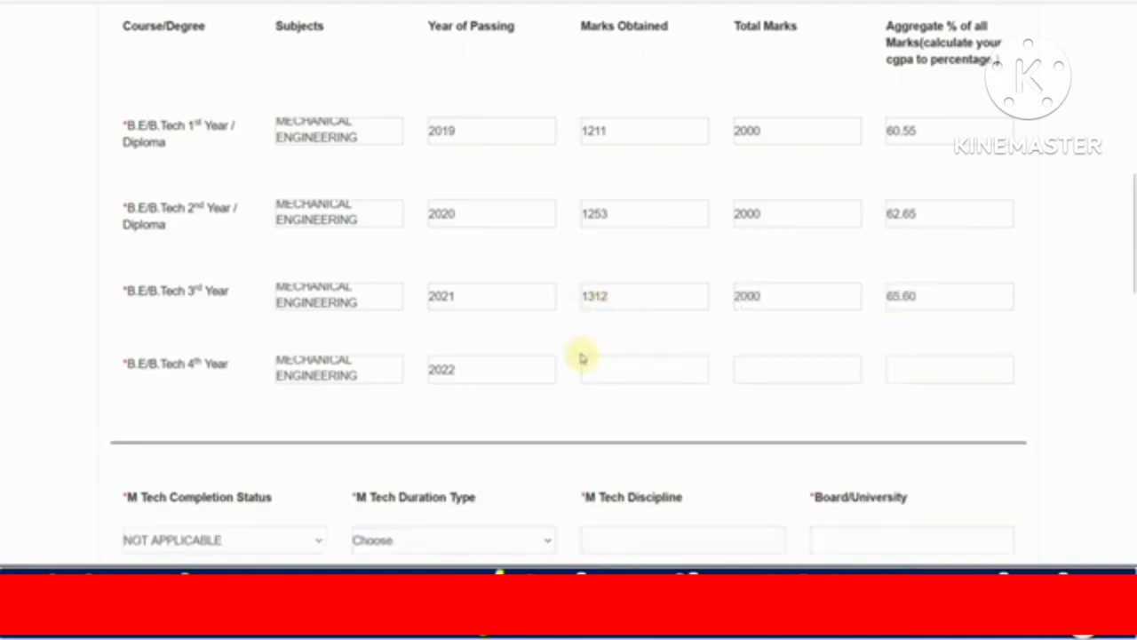
type("2000")
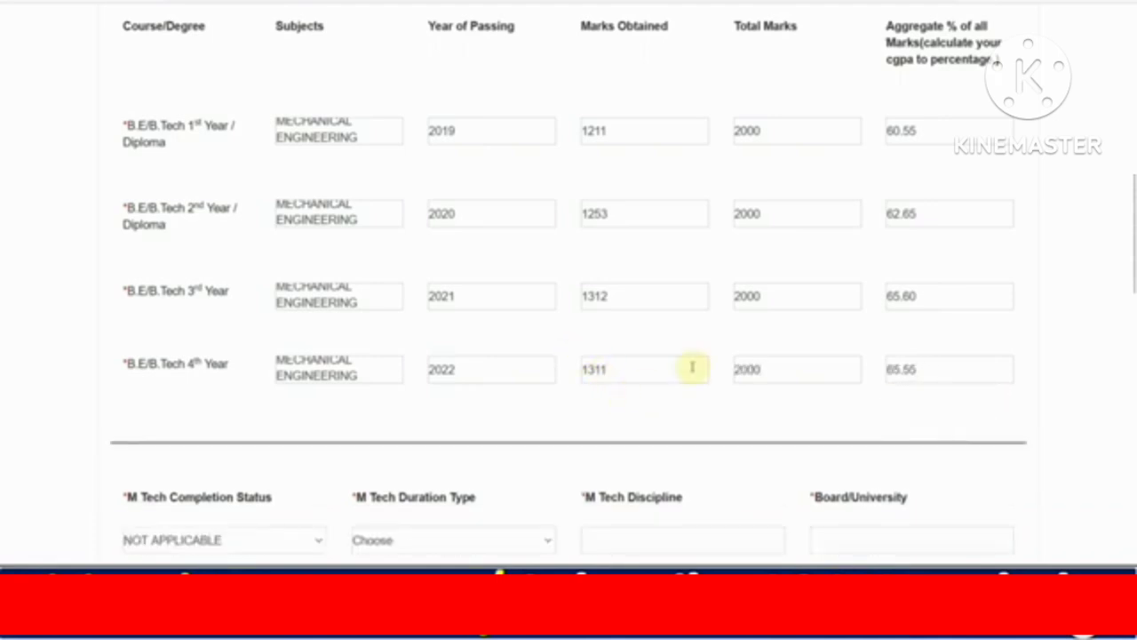
Keep the M Tech completion status as NOT APPLICABLE and leave Other Qualifications blank.
scroll(914, 309, "down", 2)
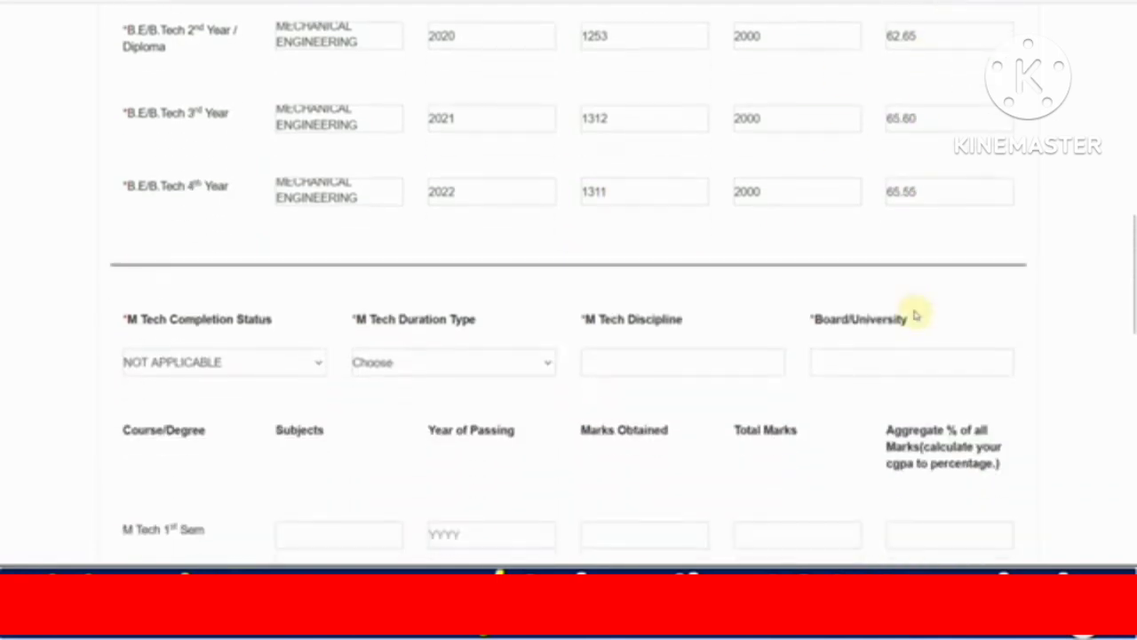
scroll(516, 279, "down", 2)
left_click(223, 188)
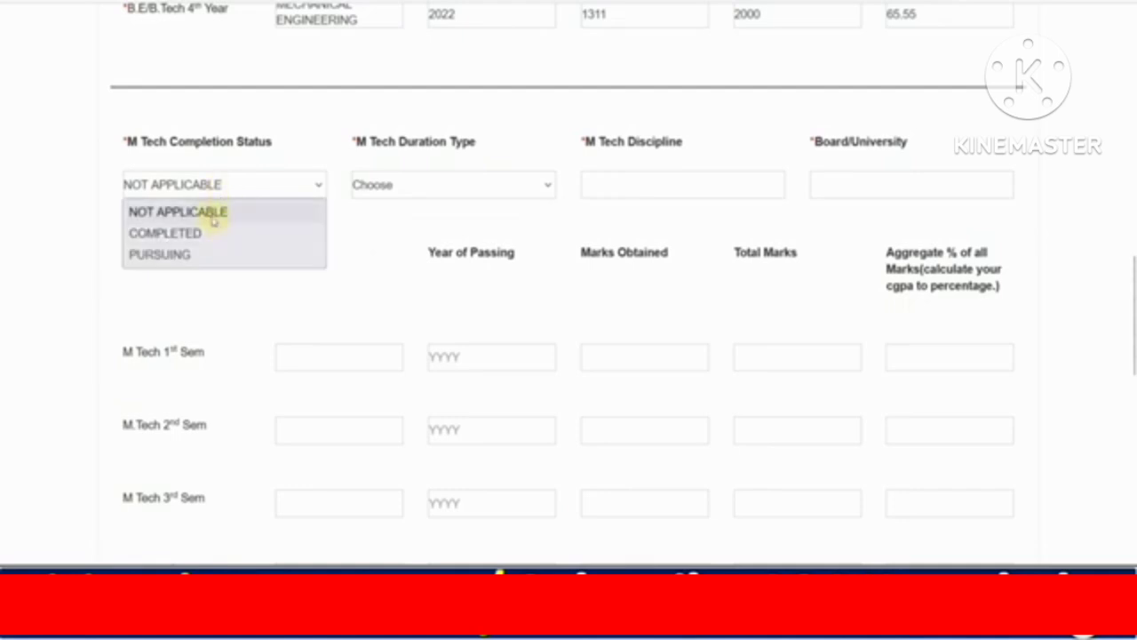
left_click(212, 217)
scroll(300, 254, "down", 6)
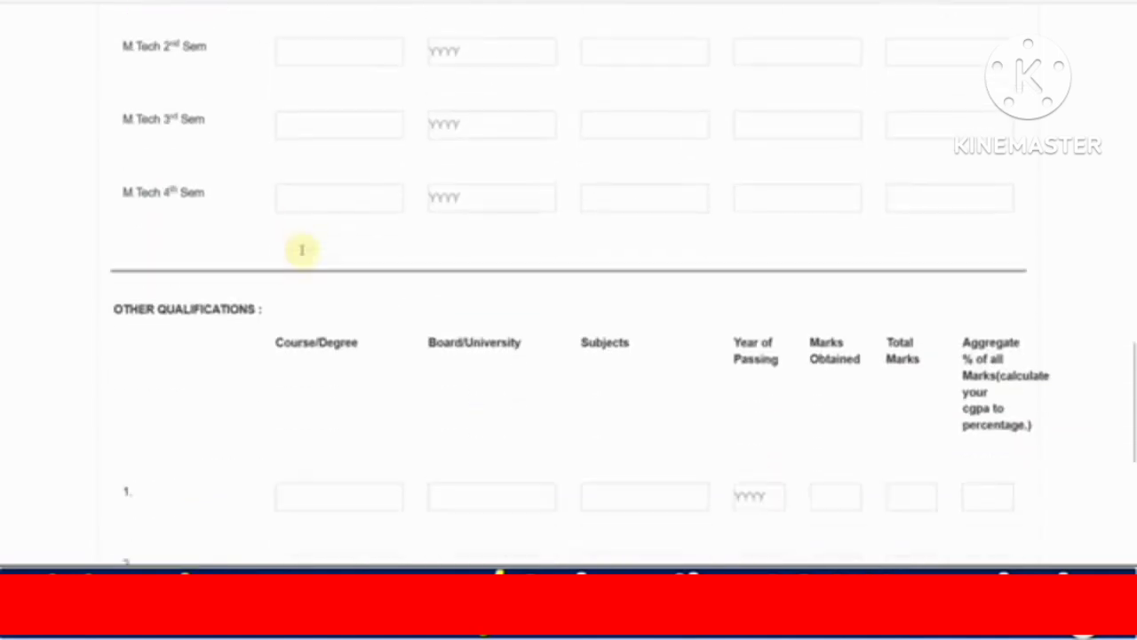
scroll(432, 258, "down", 3)
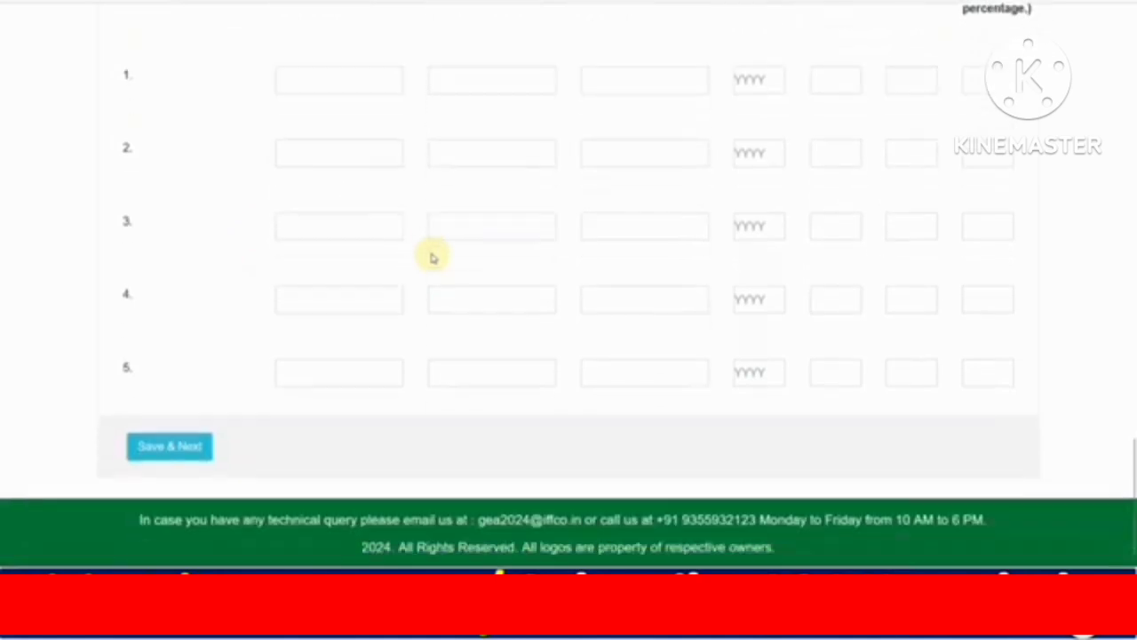
Save education details, answer NO to 'Are you employed?', confirm the warning, and save.
left_click(197, 451)
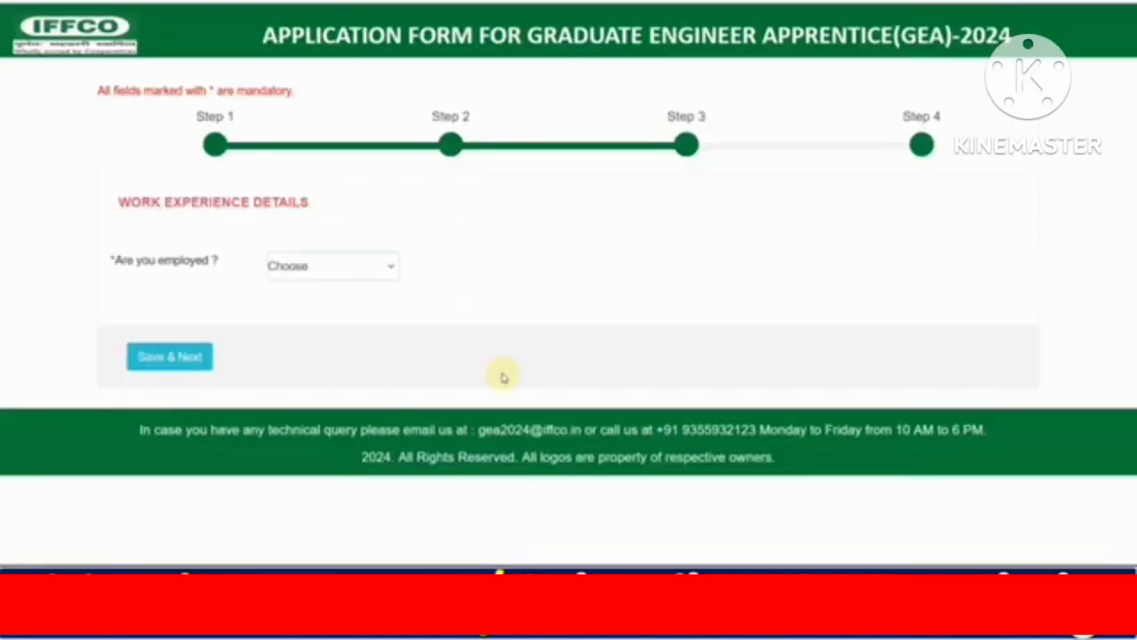
left_click(336, 270)
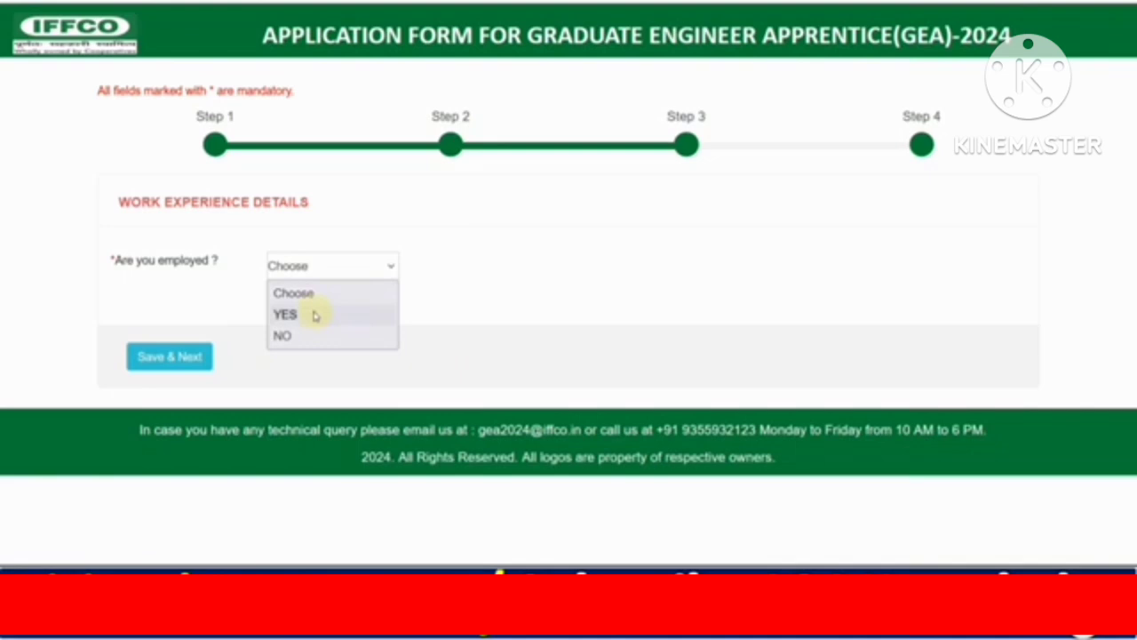
left_click(315, 339)
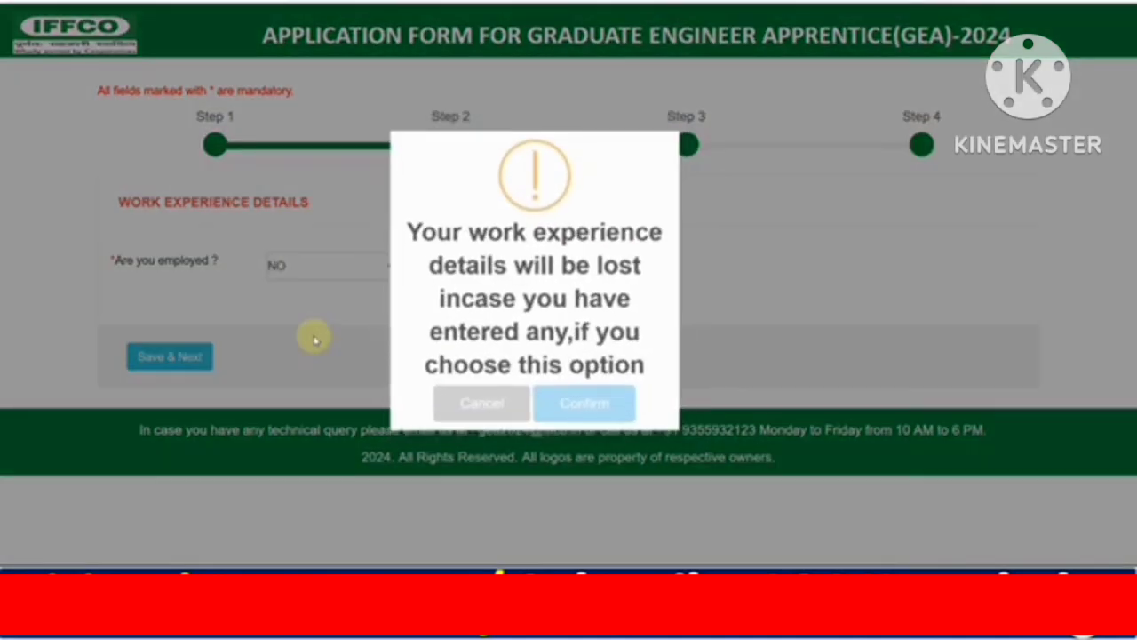
left_click(580, 407)
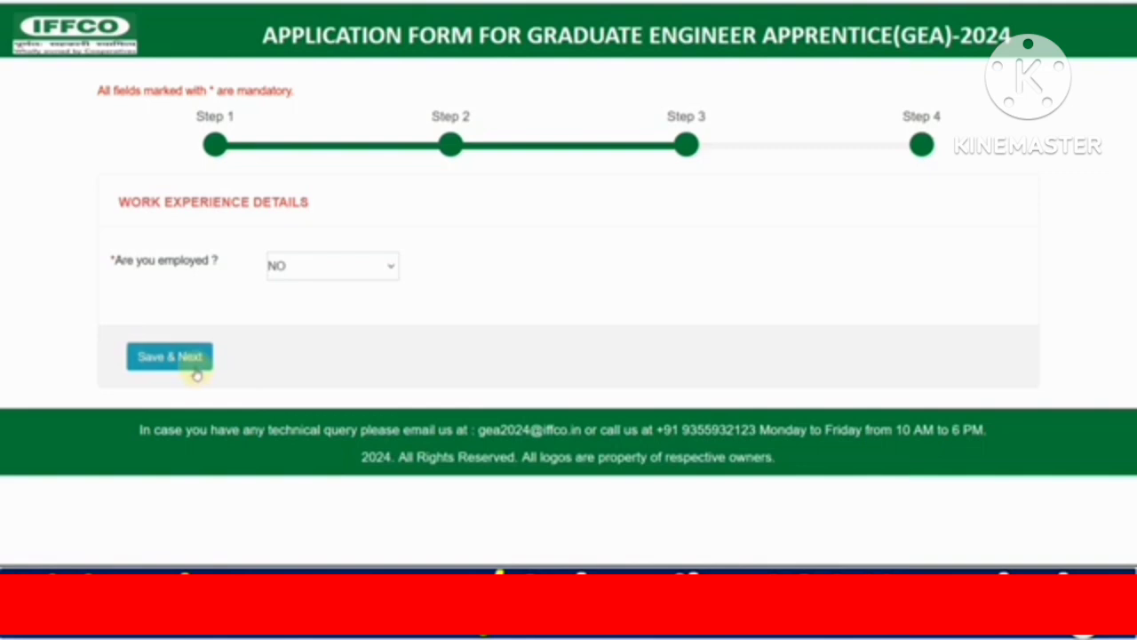
left_click(188, 365)
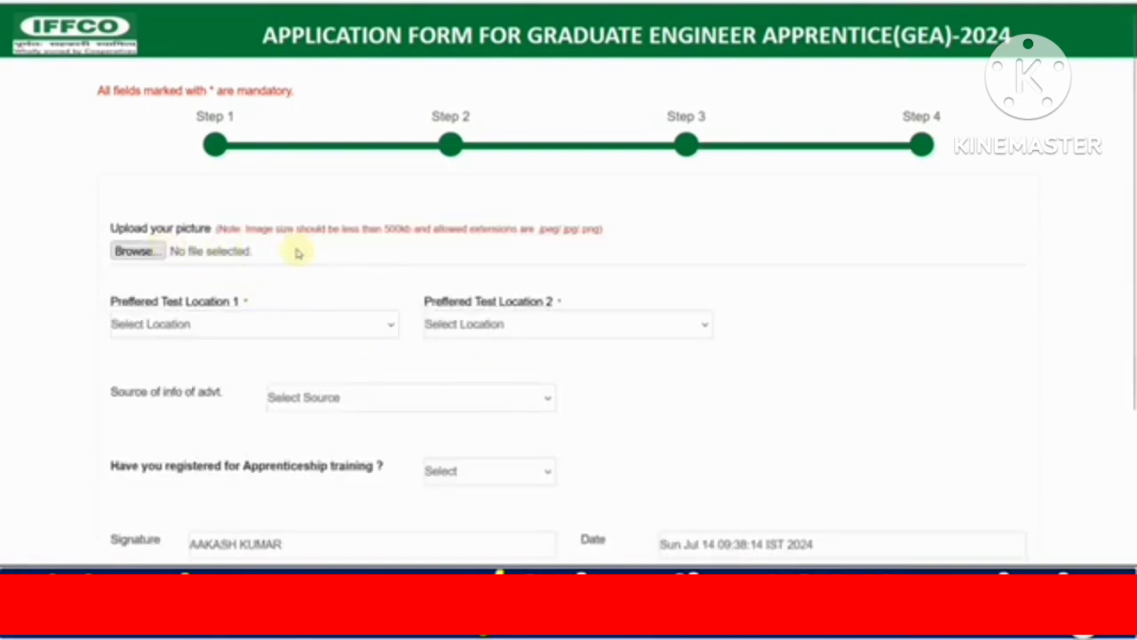
Choose Jaipur and Delhi as preferred test locations and NEWSPAPER as the advertisement source.
scroll(293, 254, "down", 2)
left_click(236, 153)
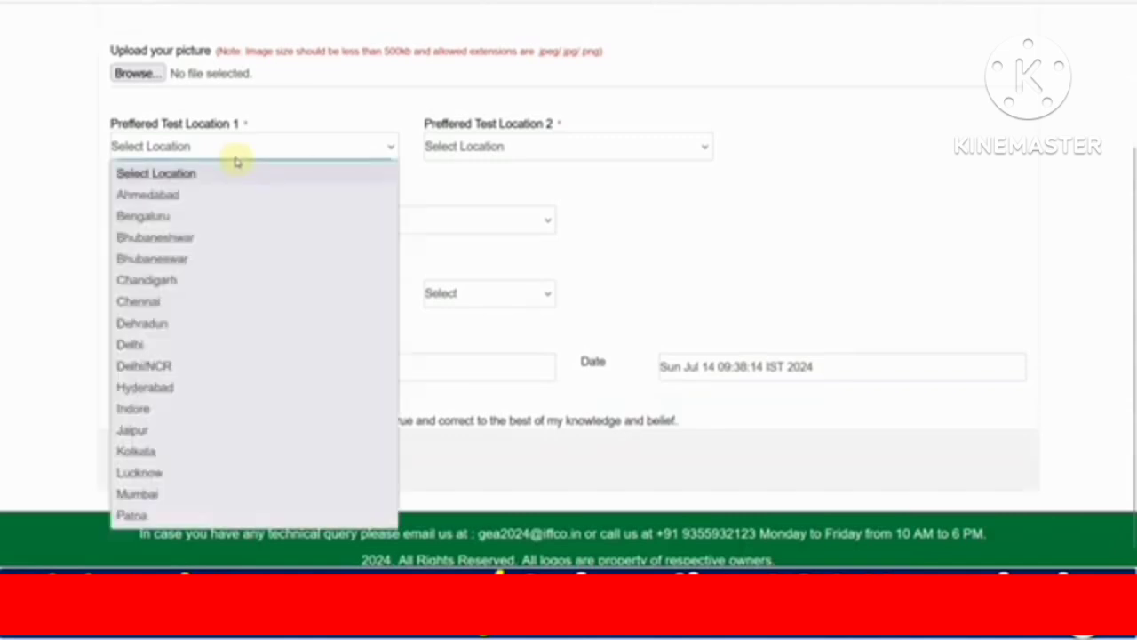
left_click(180, 430)
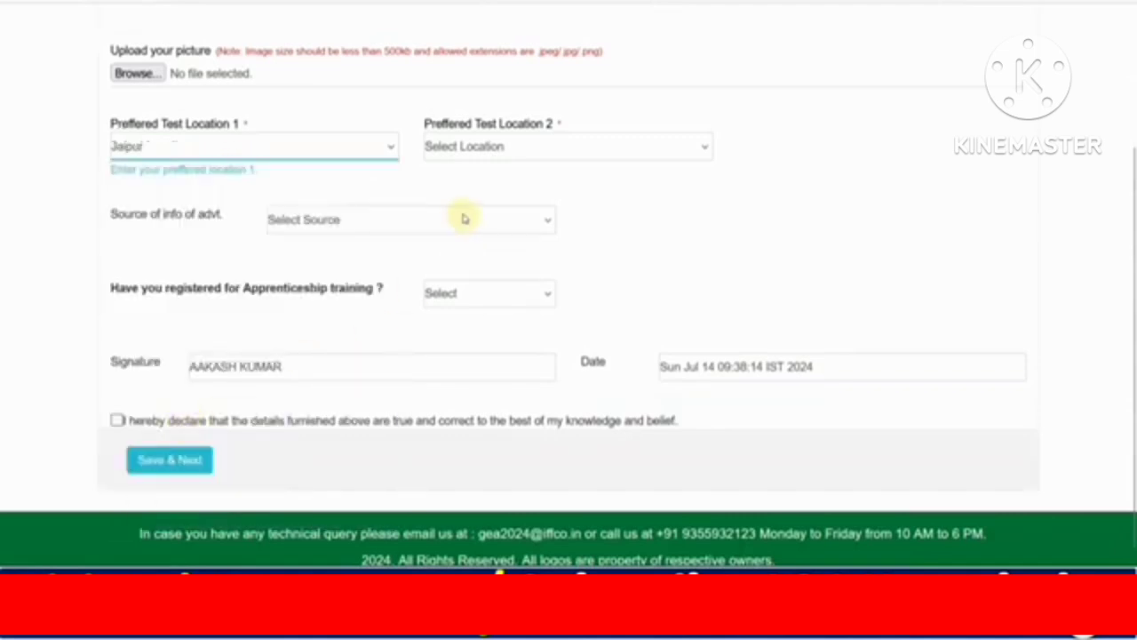
left_click(475, 153)
left_click(459, 344)
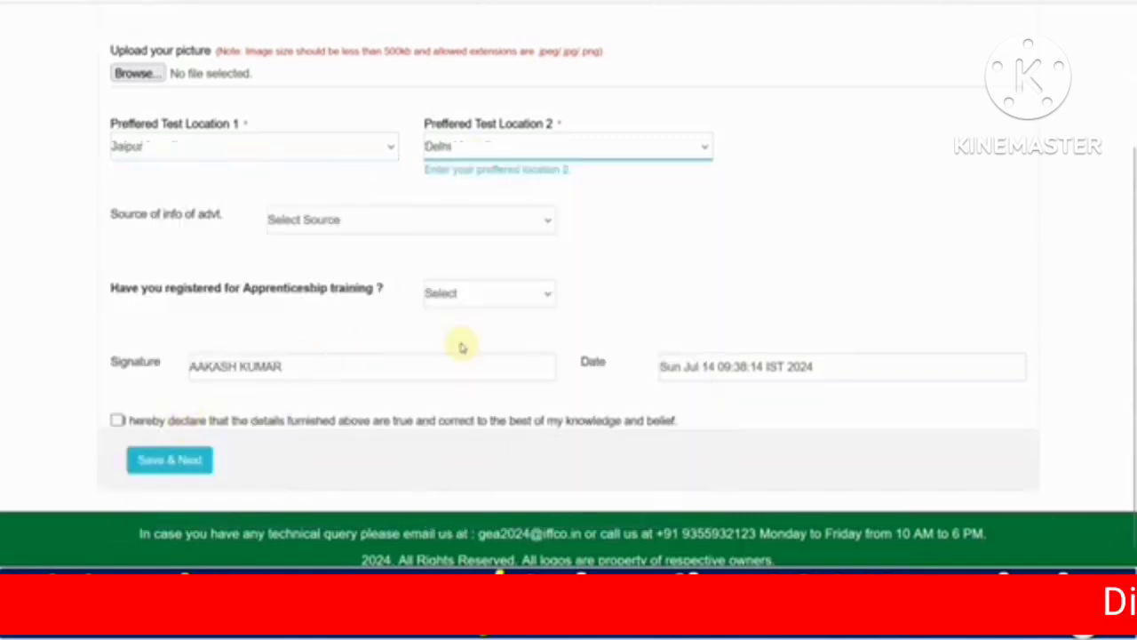
left_click(305, 222)
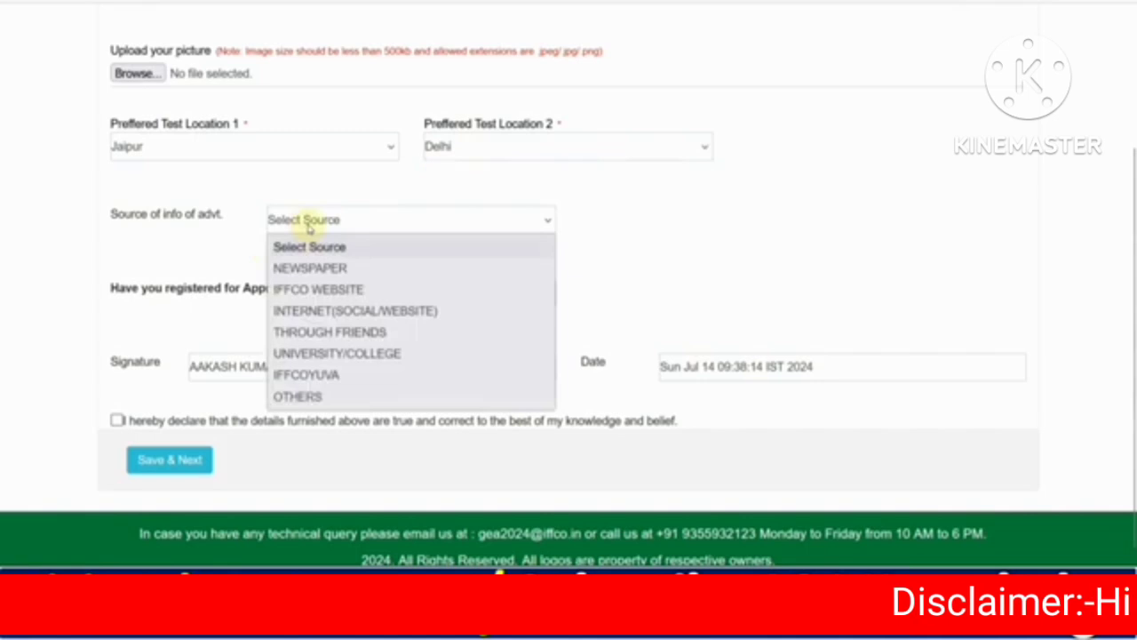
left_click(320, 268)
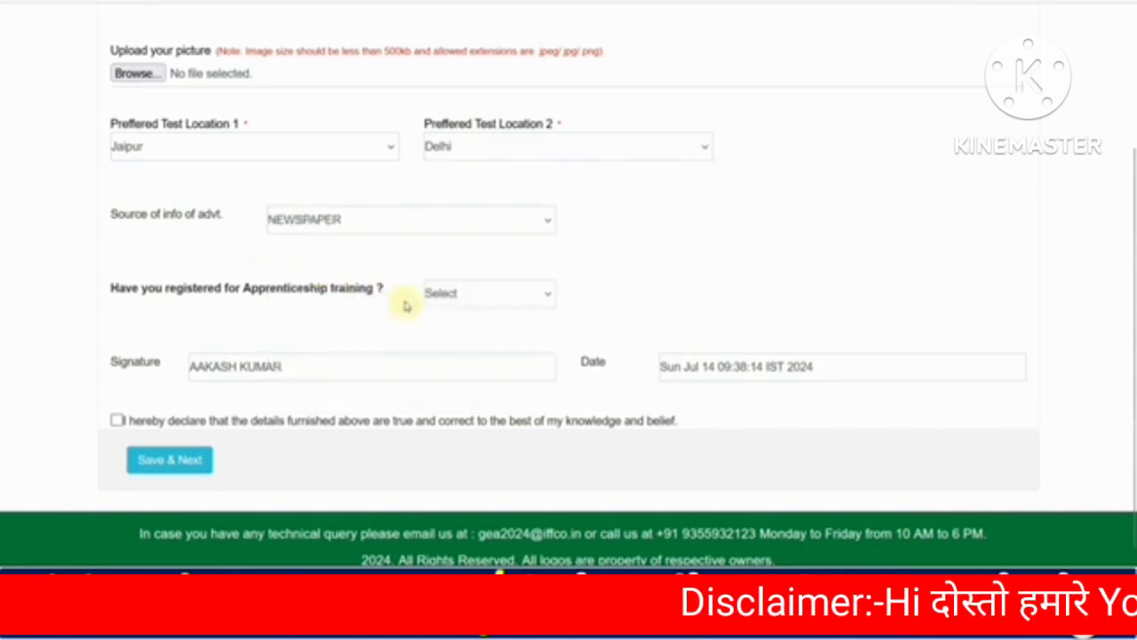
Answer the apprenticeship training registration question, changing it from Yes to No.
scroll(406, 305, "down", 1)
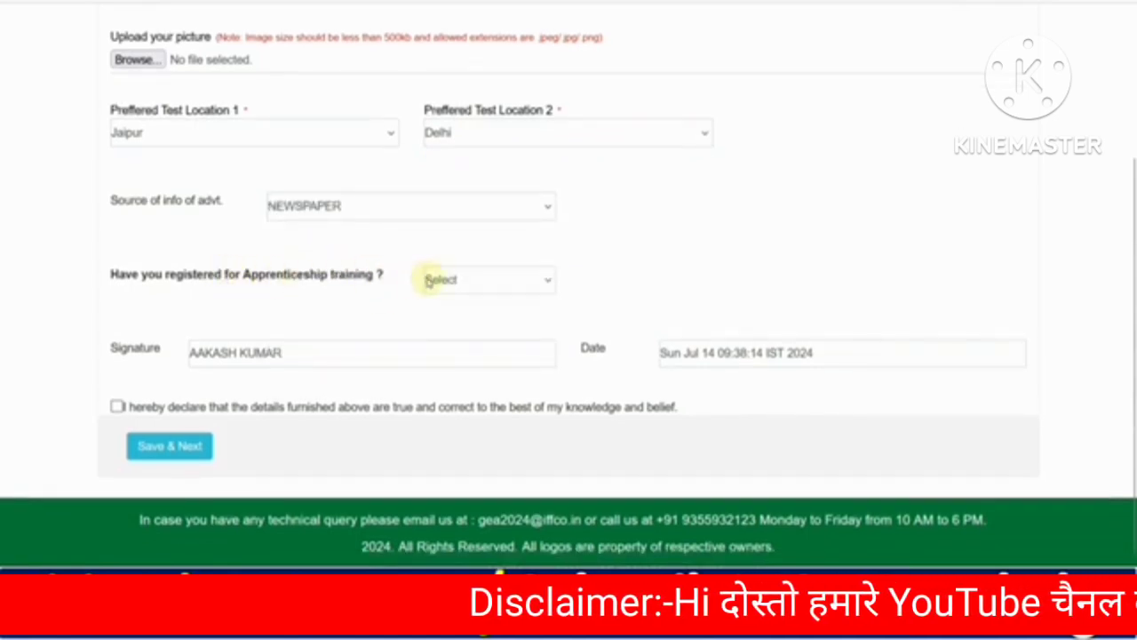
left_click(433, 279)
left_click(441, 328)
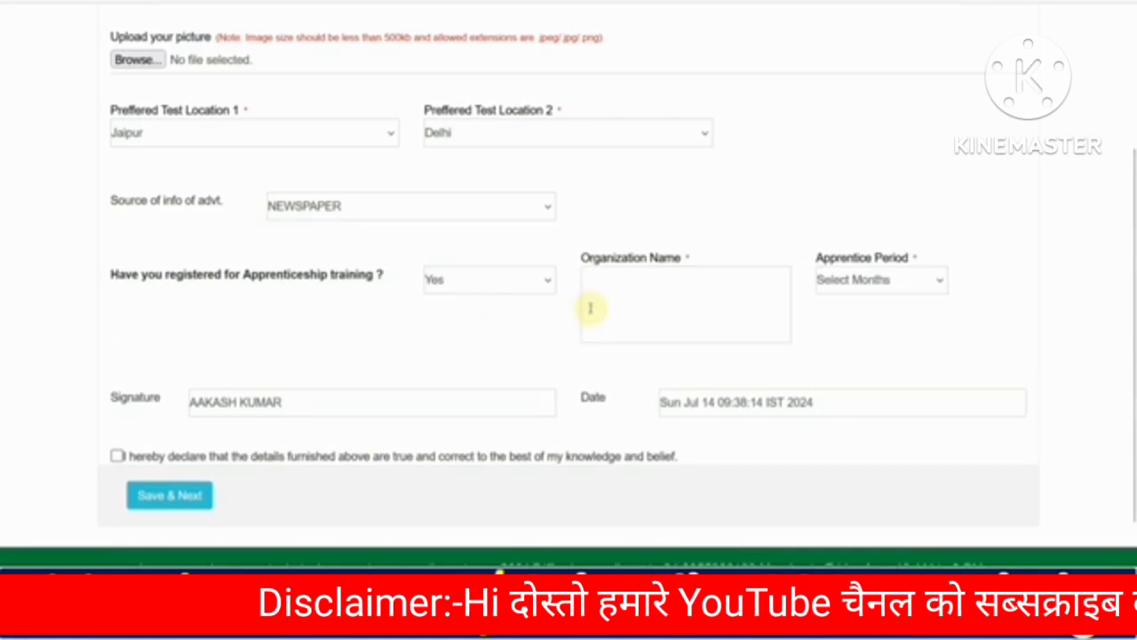
left_click(853, 280)
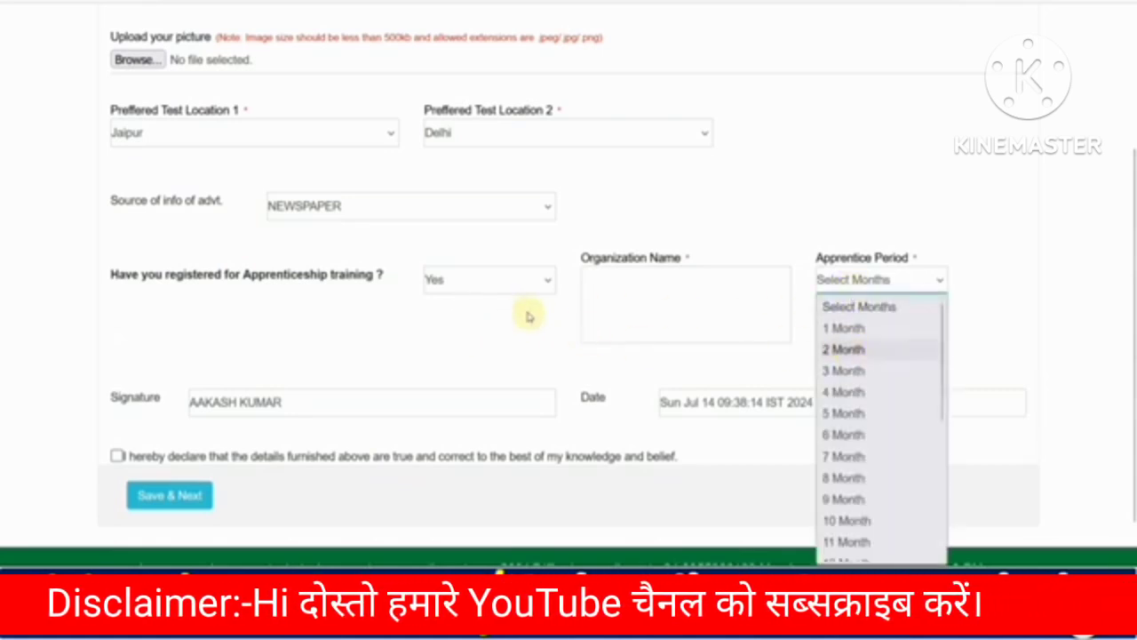
left_click(476, 281)
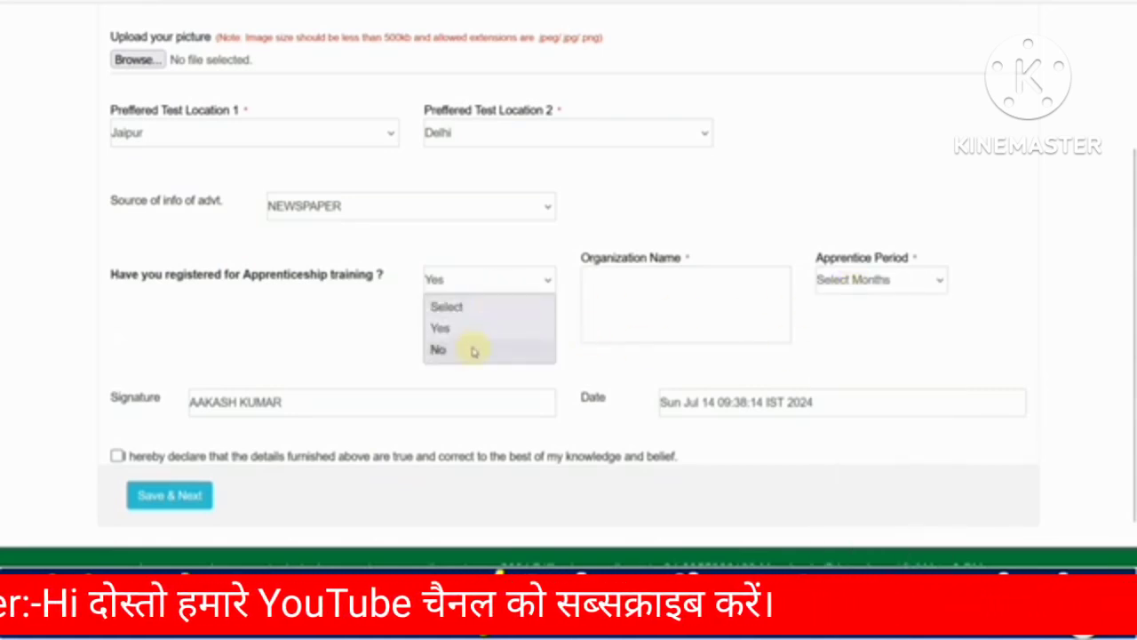